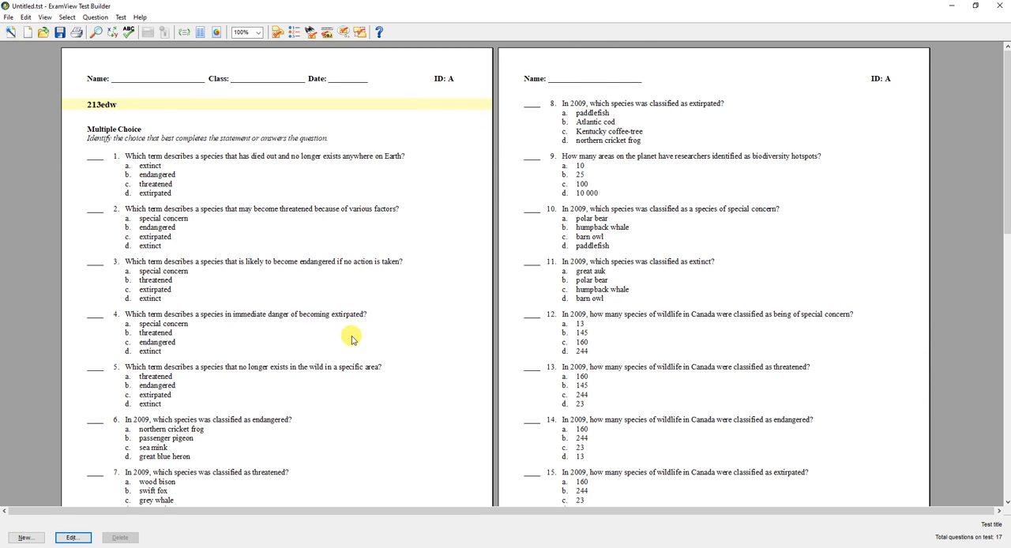
Export the test in Blackboard 7.1+ format to the Desktop as 3.5, with 3.5 as test name and image directory name
scroll(350, 334, down, 8)
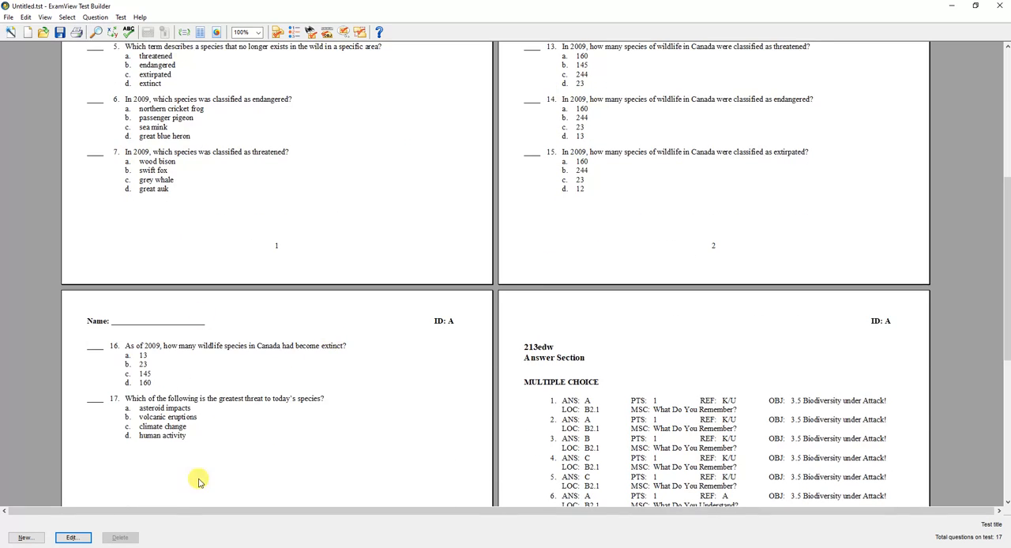
scroll(255, 399, up, 5)
scroll(268, 401, up, 3)
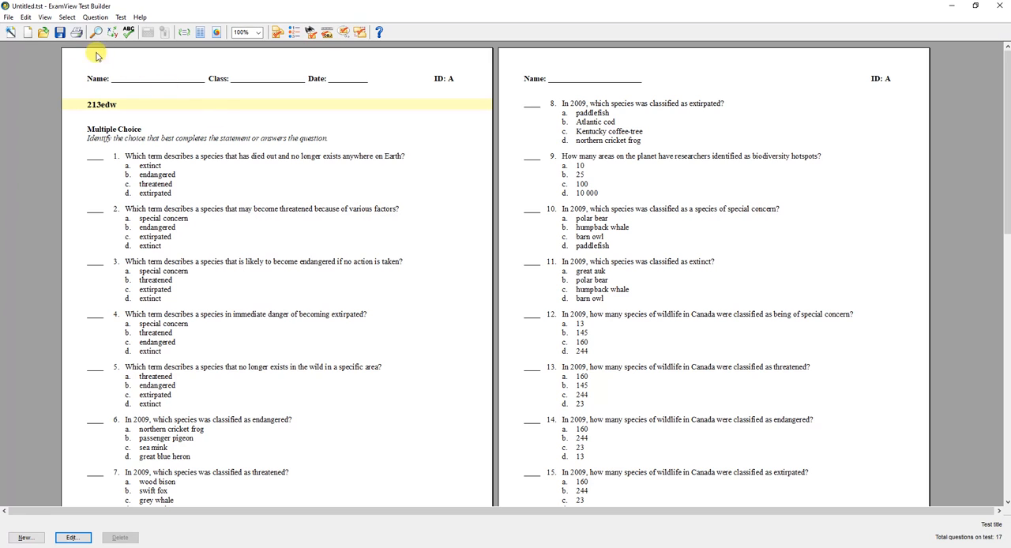
click(10, 18)
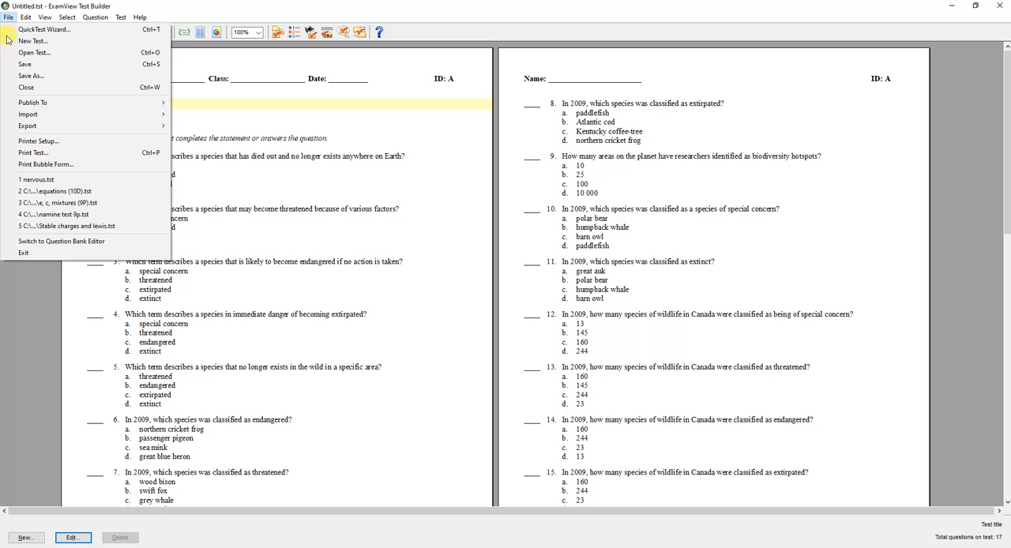
mouse_move(53, 128)
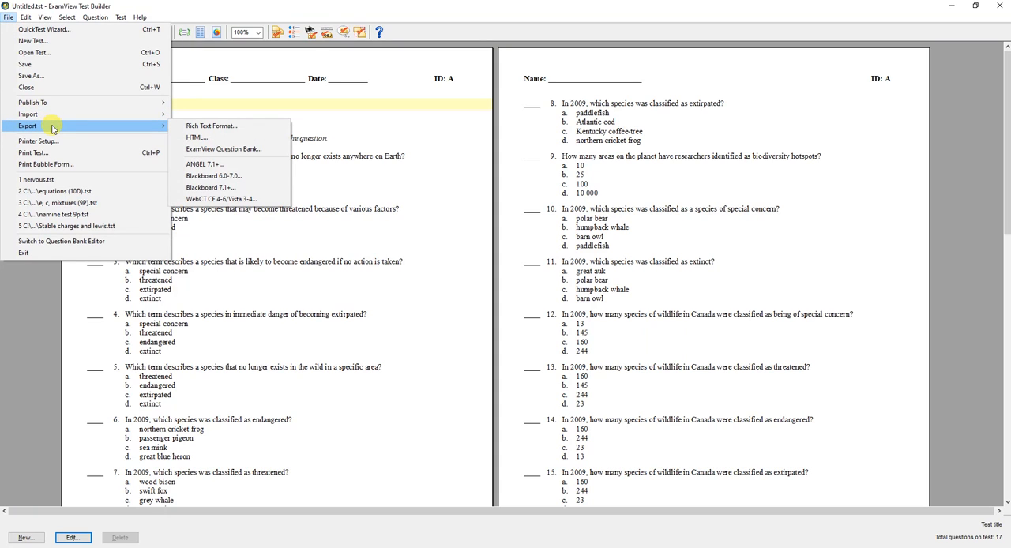
click(231, 191)
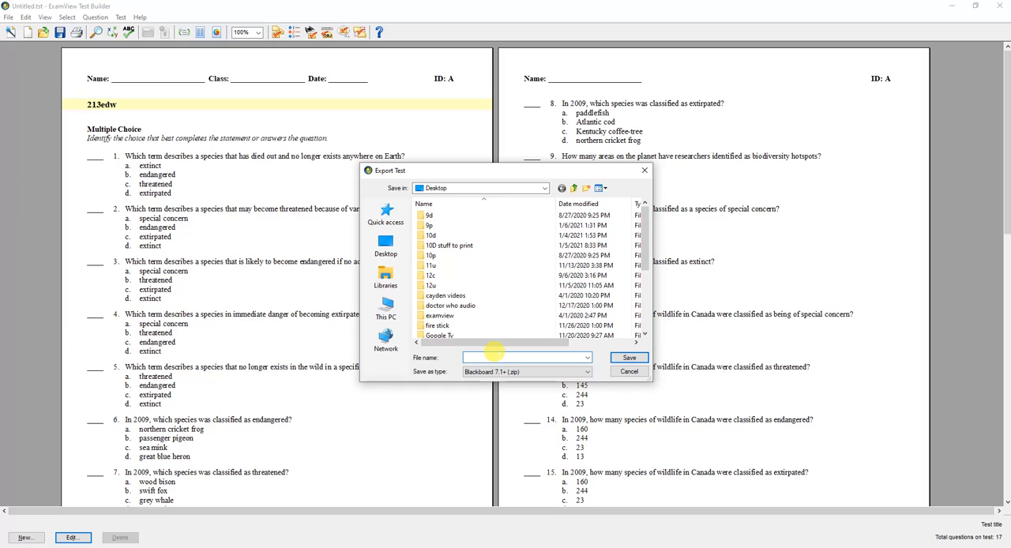
text(3.5)
drag(492, 351, 455, 360)
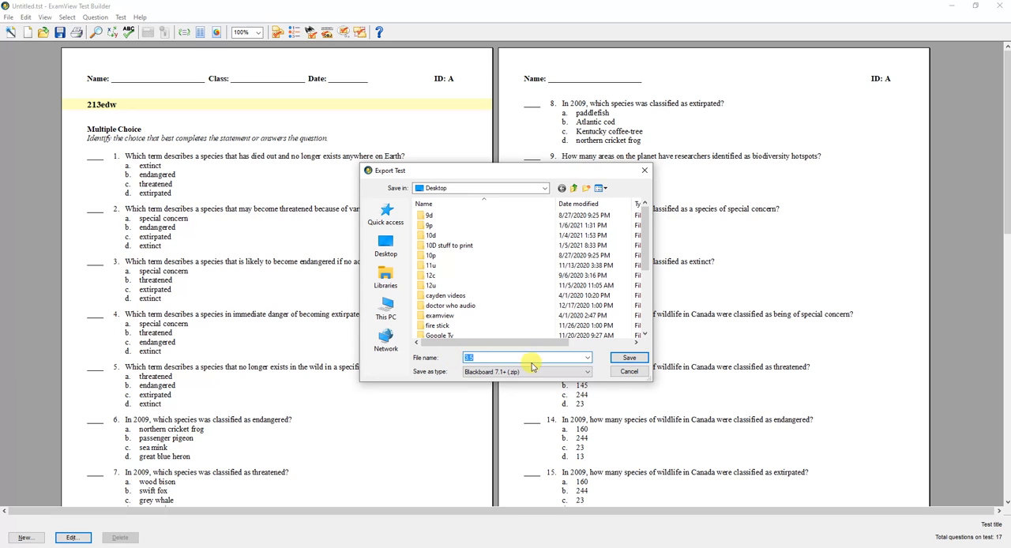
click(629, 358)
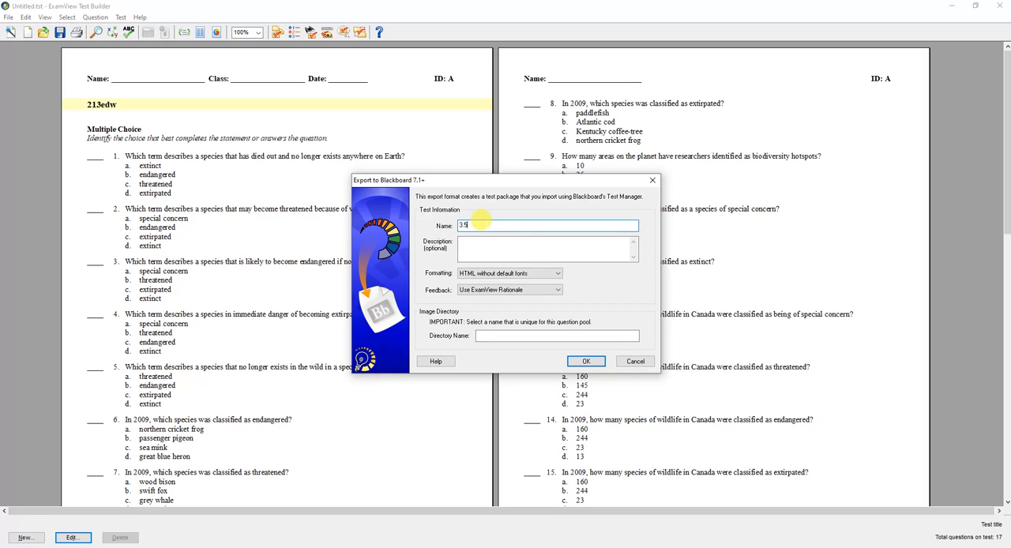
click(484, 335)
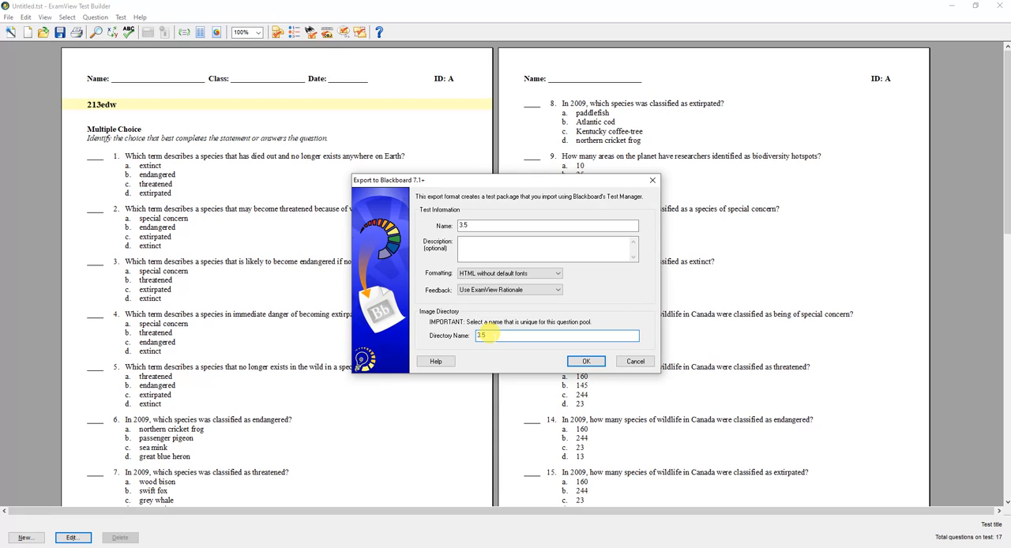
click(586, 361)
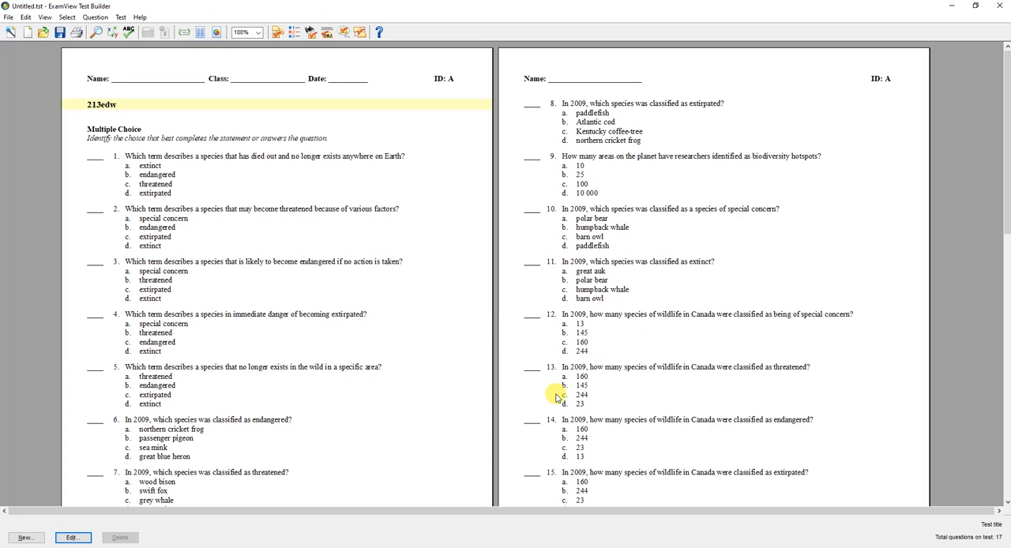
Switch to the Brightspace science course in the browser and open Import/Export/Copy Components from the course administration
click(316, 546)
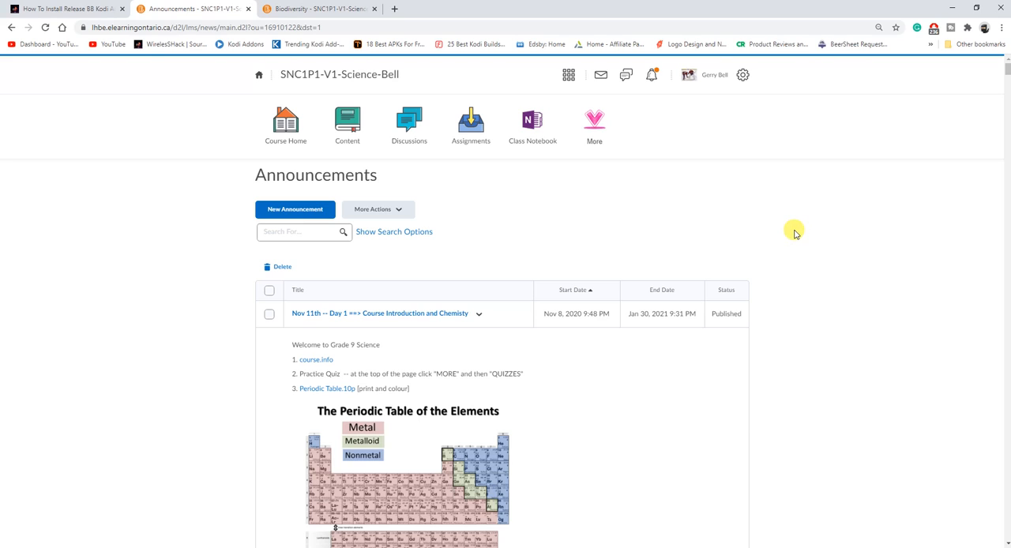
click(596, 126)
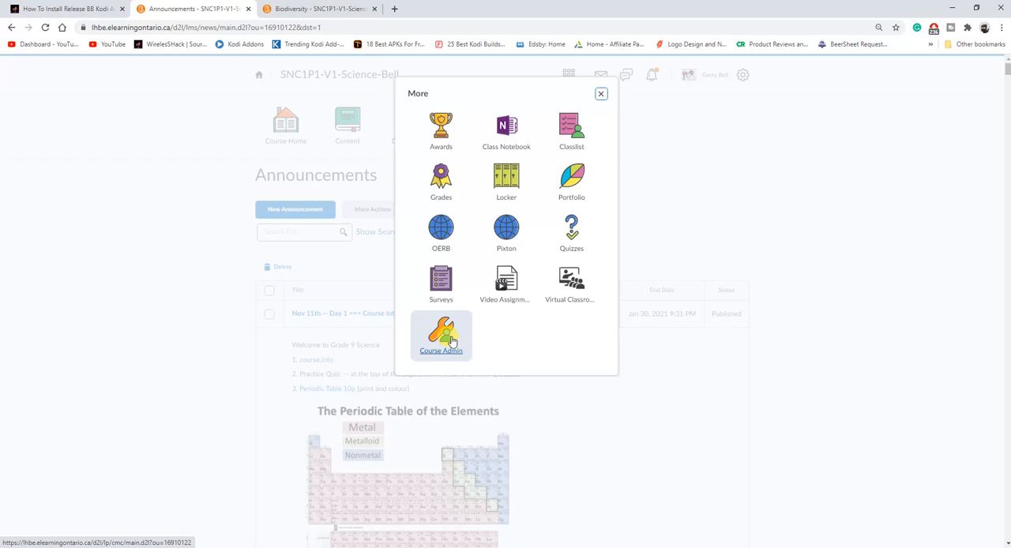
click(453, 341)
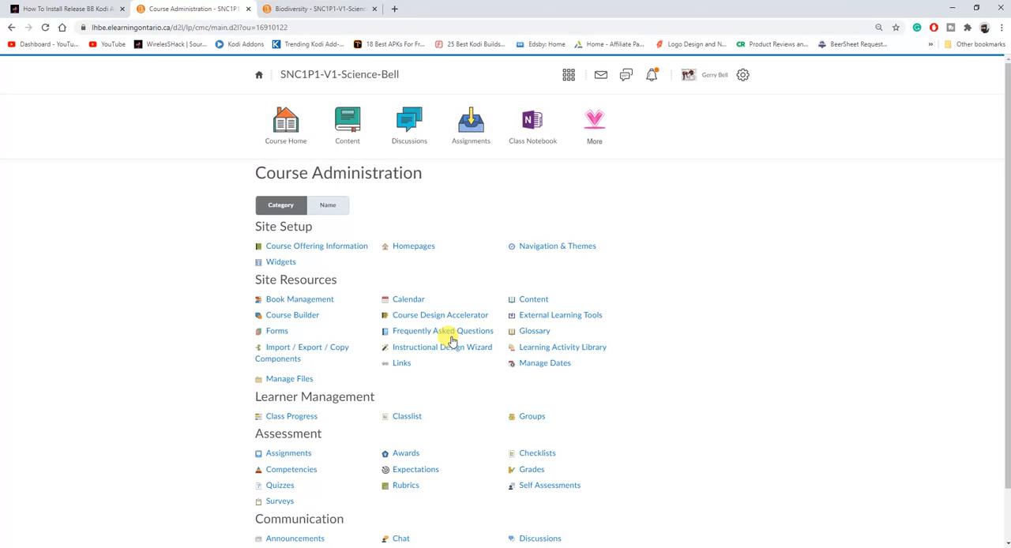
click(281, 354)
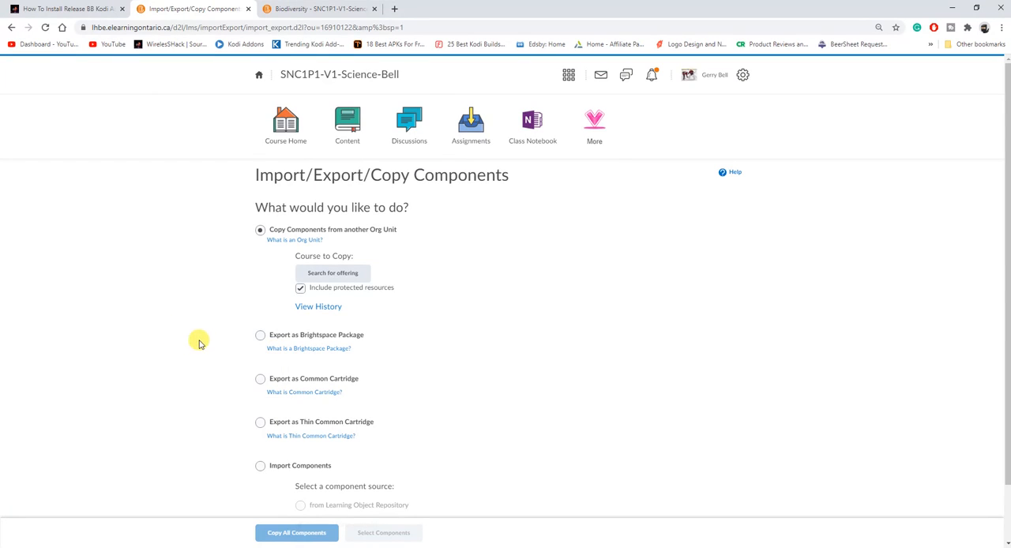
Import all components of the course package 3.3.zip from the Desktop into the course
scroll(198, 343, down, 1)
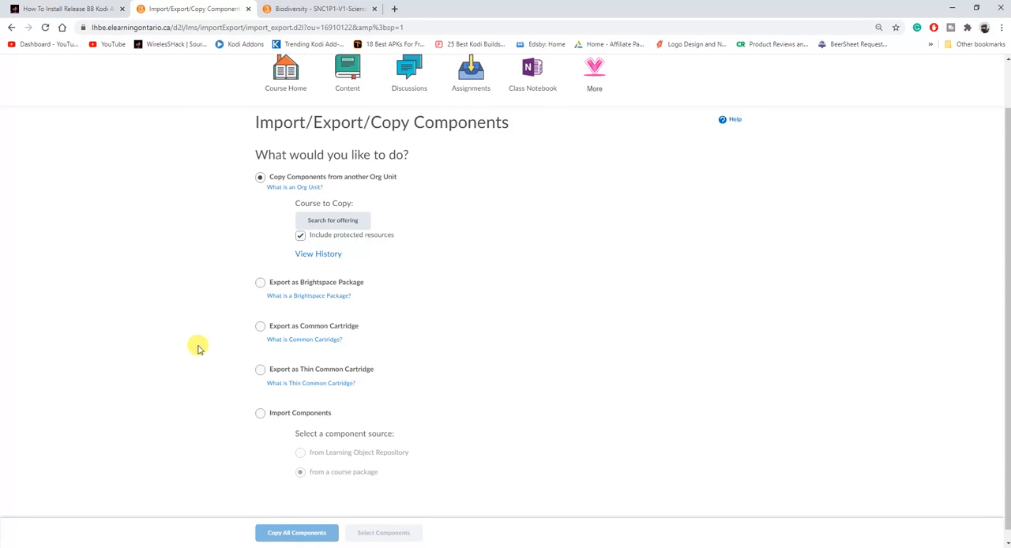
click(261, 414)
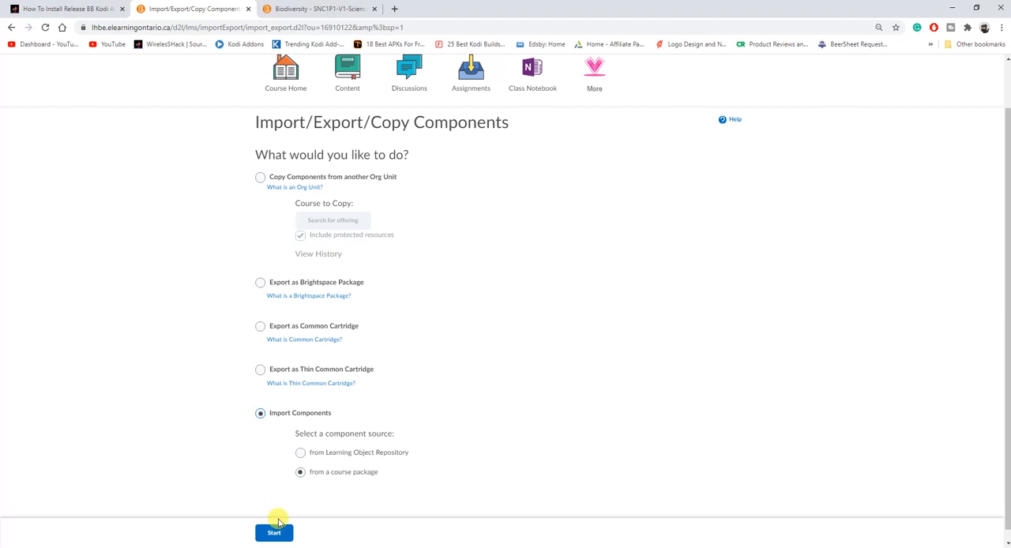
click(280, 534)
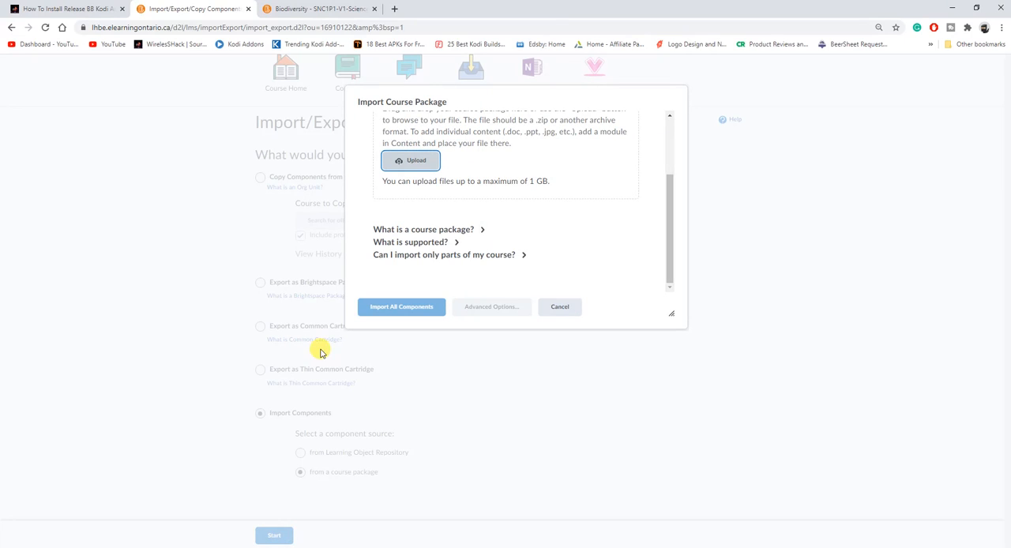
click(417, 163)
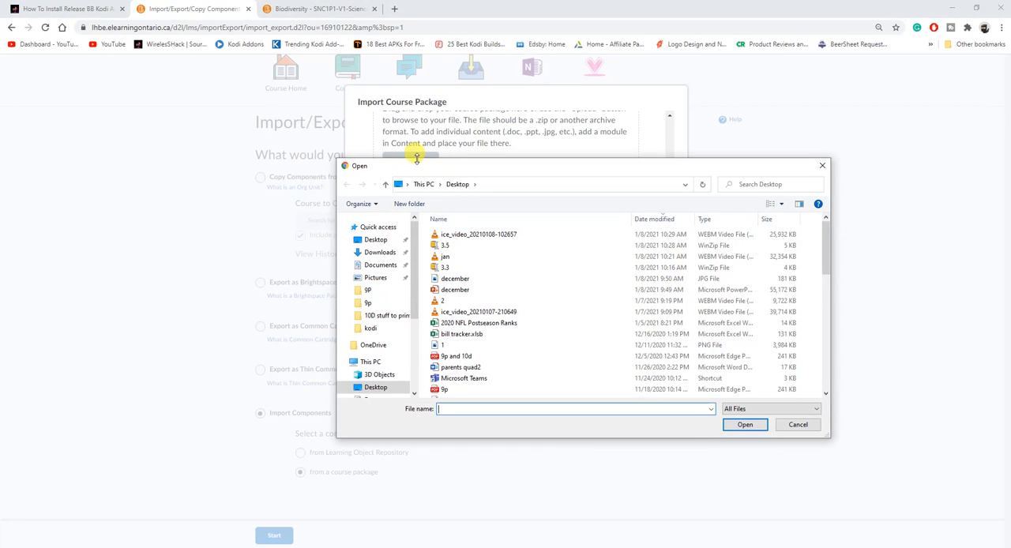
click(445, 268)
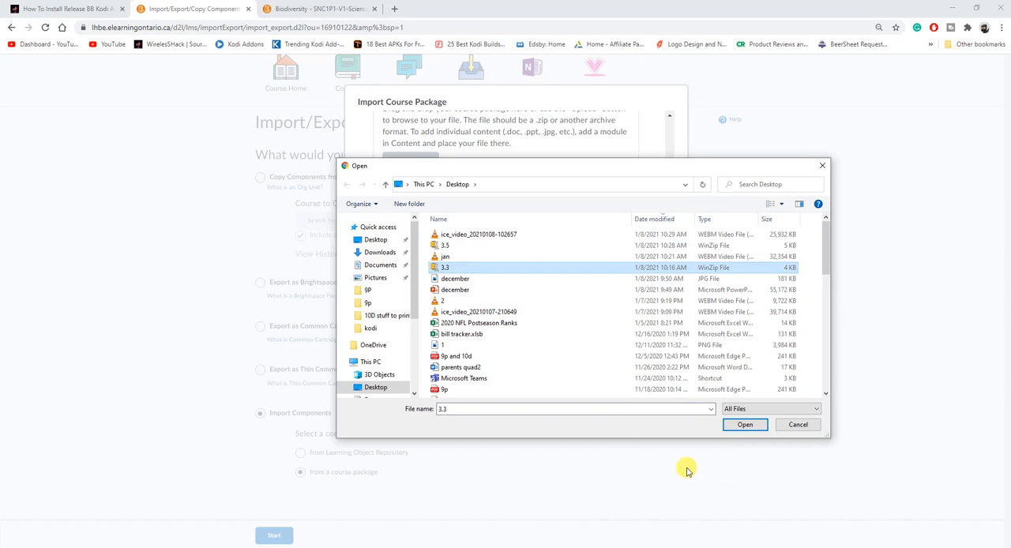
click(745, 424)
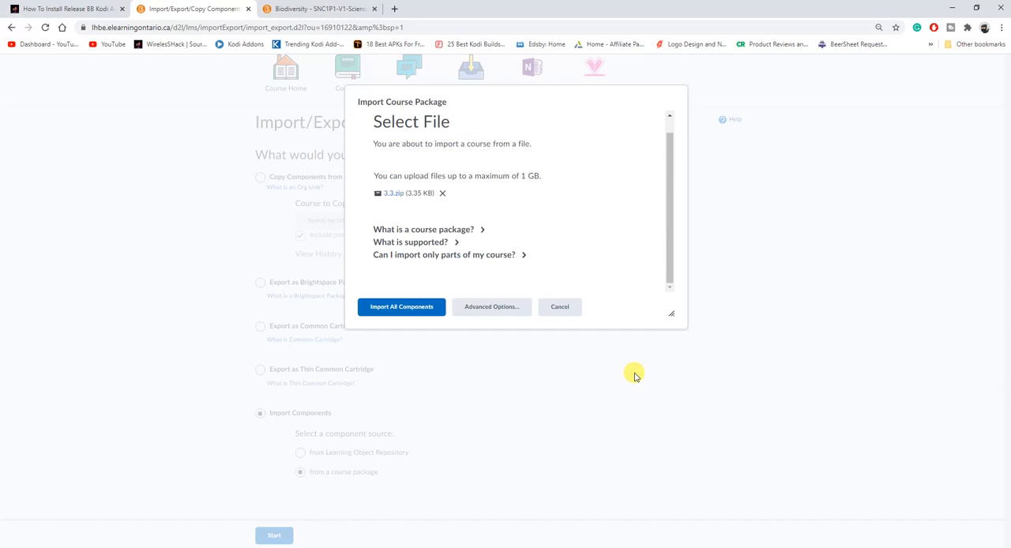
click(407, 314)
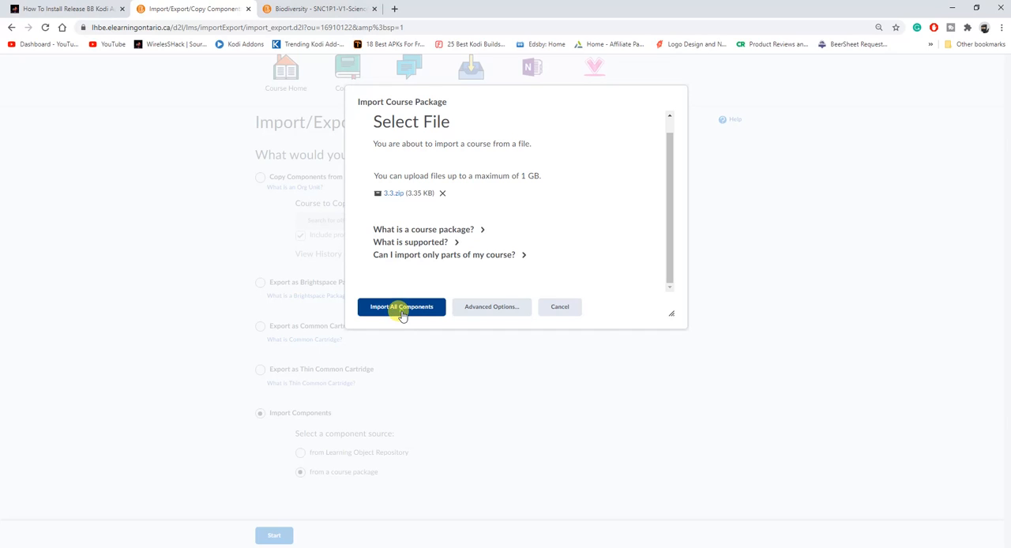
click(402, 312)
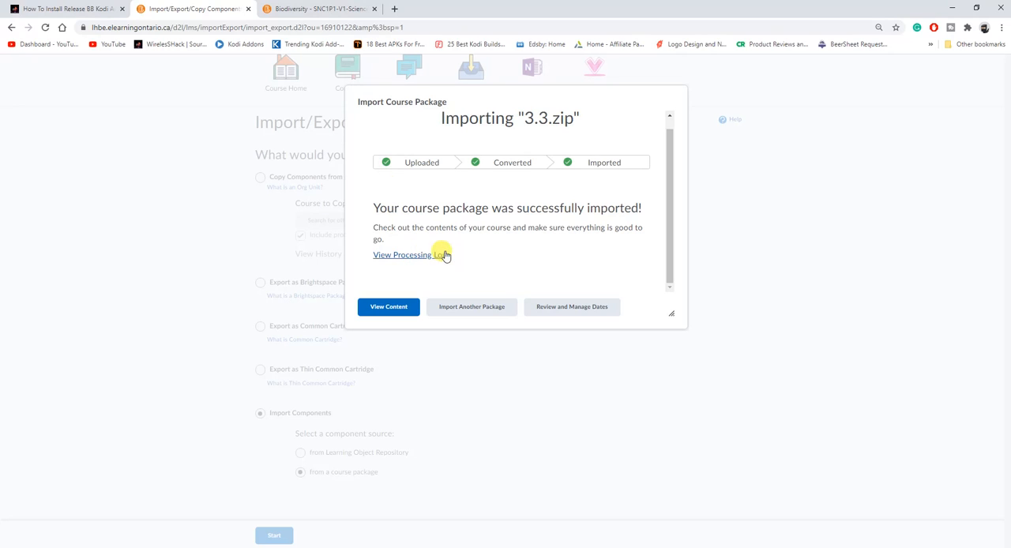
Import another course package, 3.5.zip from the Desktop, with all of its components
click(476, 313)
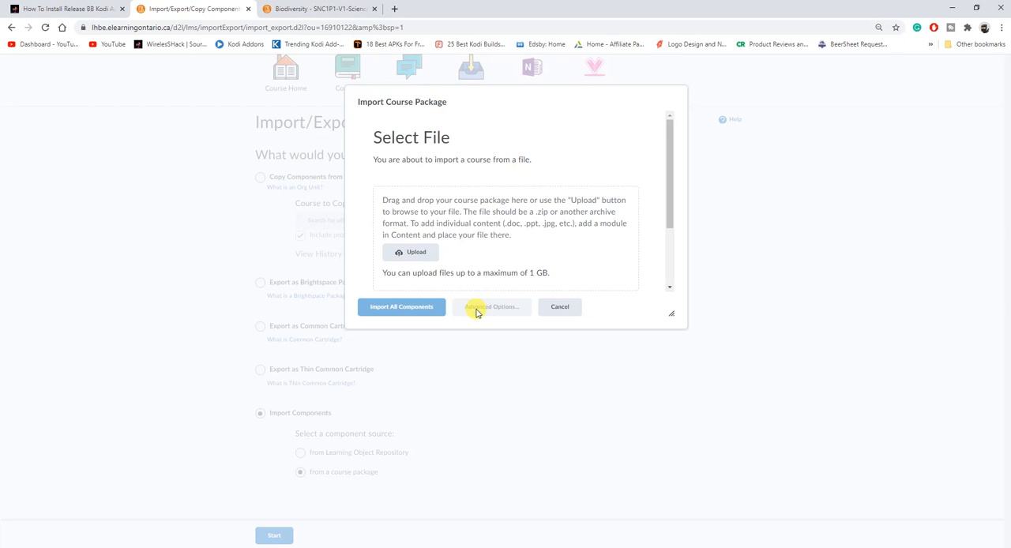
click(429, 253)
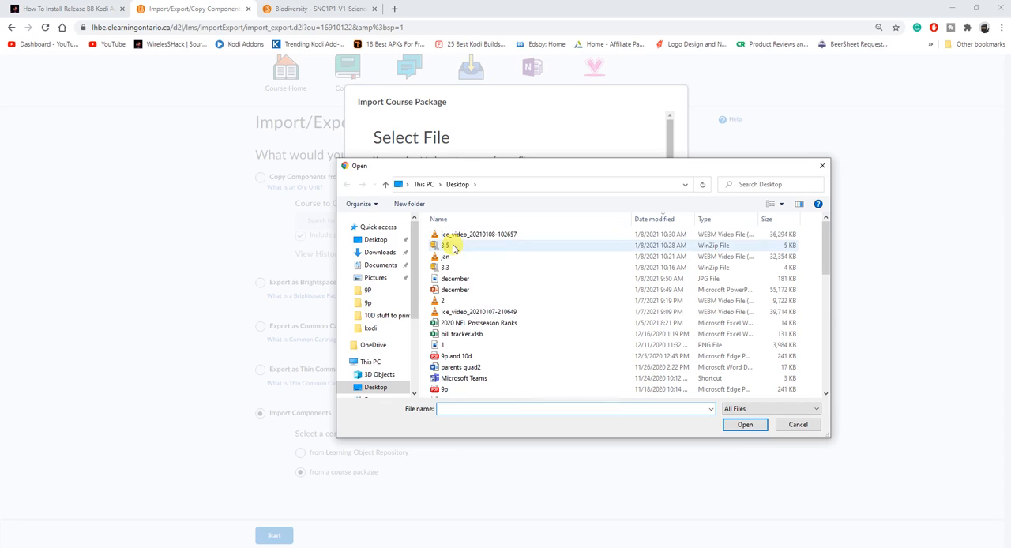
click(450, 246)
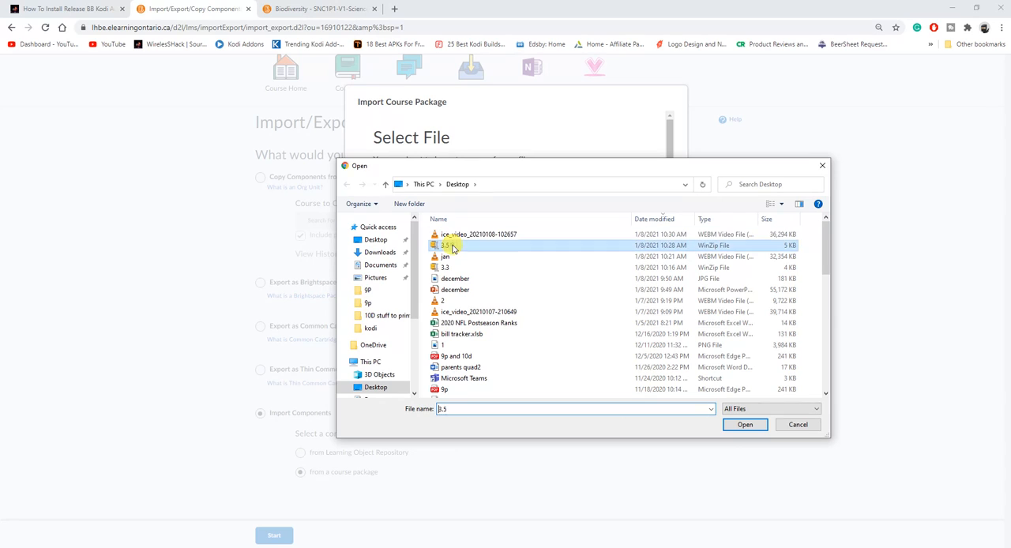
click(751, 426)
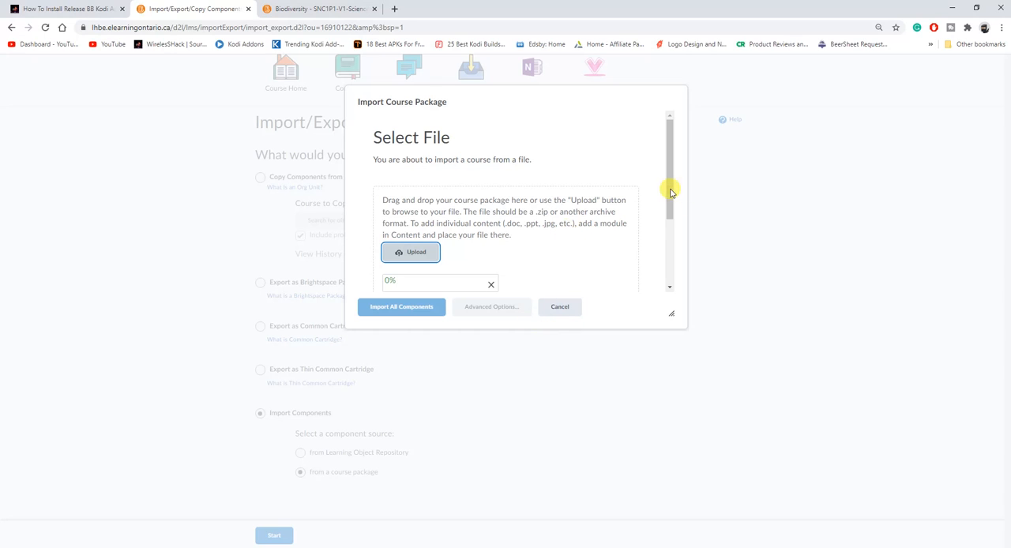
drag(670, 192, 670, 237)
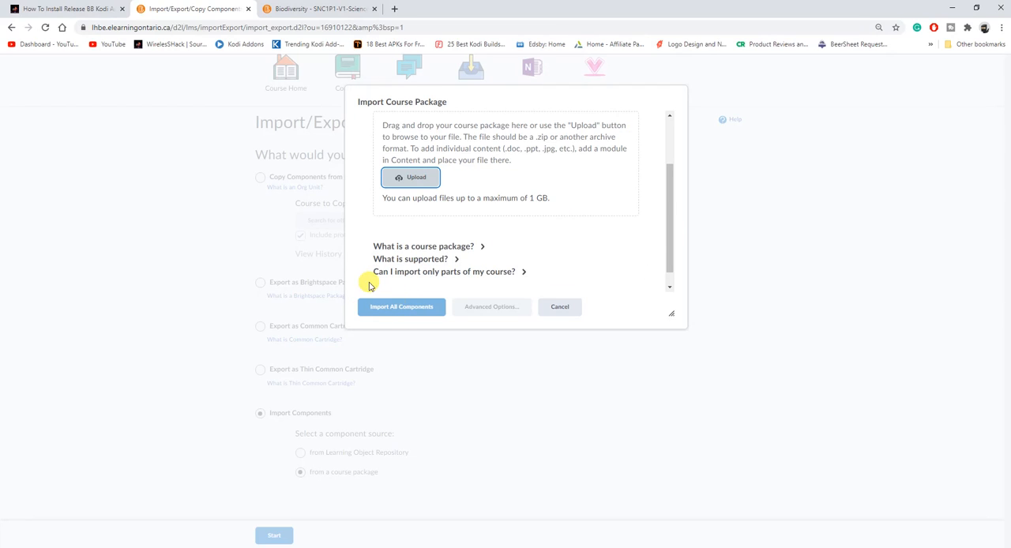
click(411, 177)
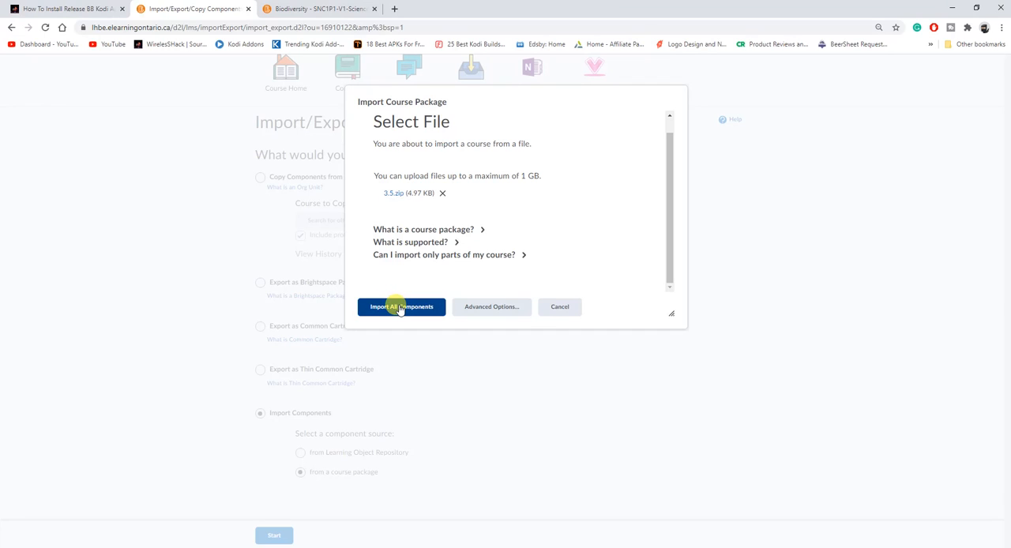
click(401, 308)
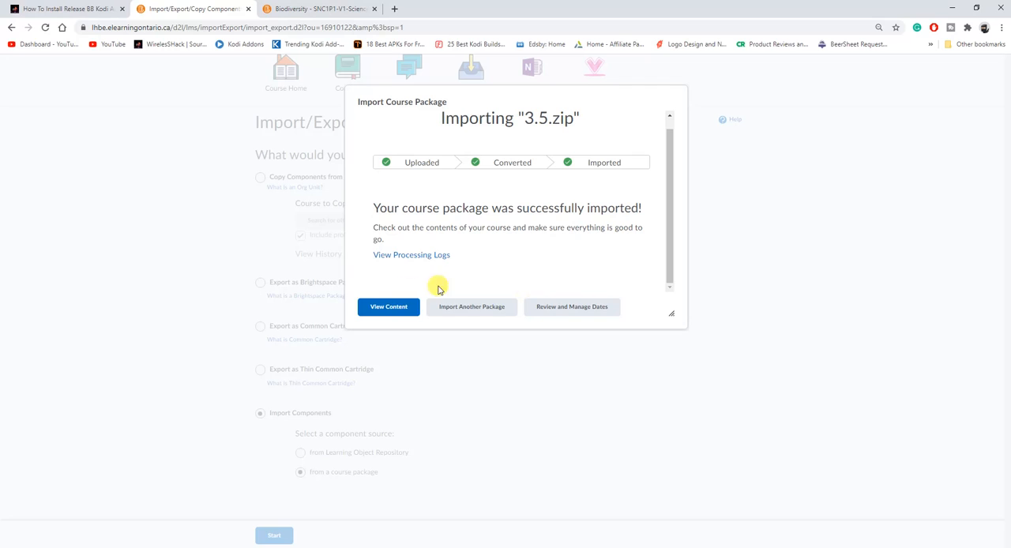
Leave the import for the course content, then open the quiz management list and look for the imported 3.3 and 3.5 quizzes
click(388, 306)
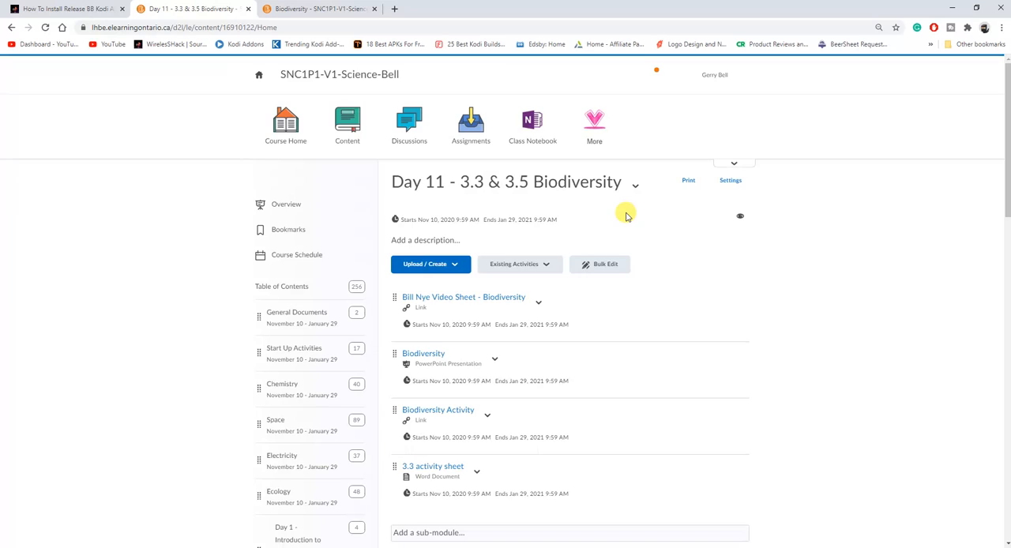
click(597, 127)
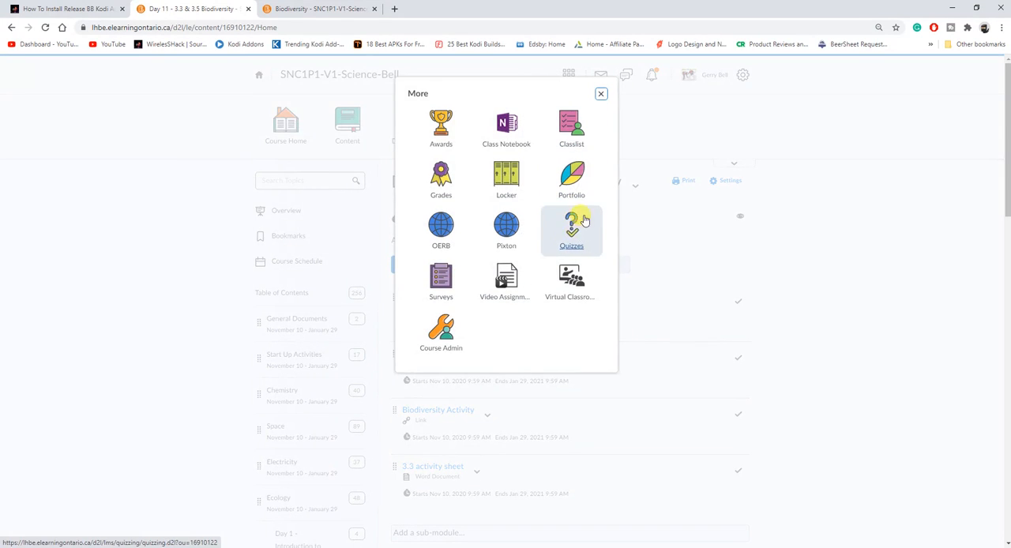
click(577, 234)
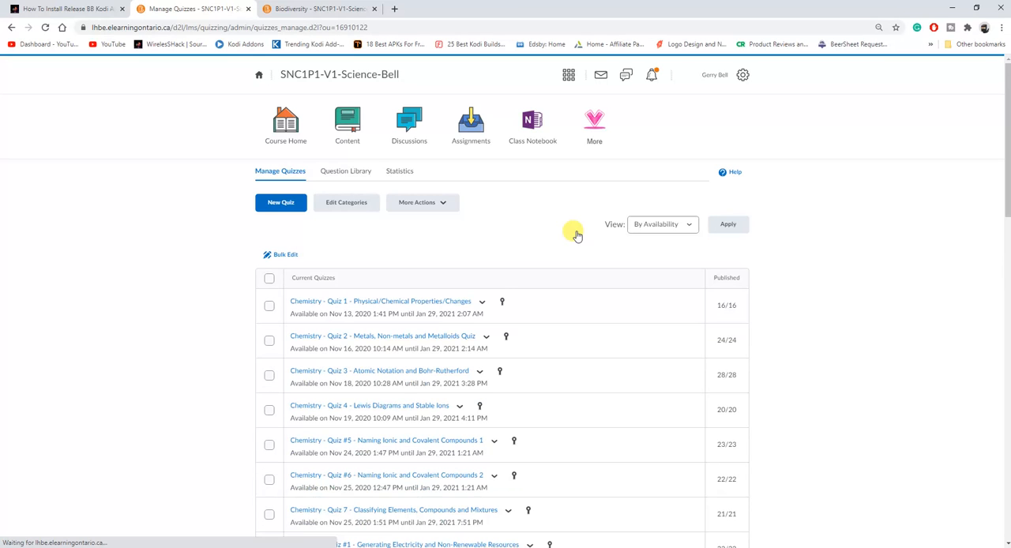
drag(1008, 102, 1006, 372)
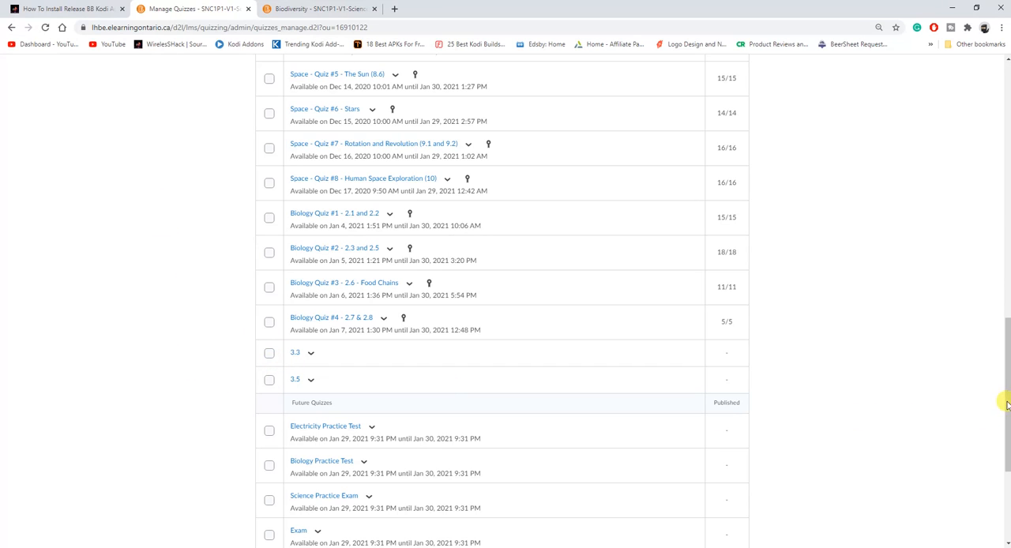
drag(1005, 388, 1007, 106)
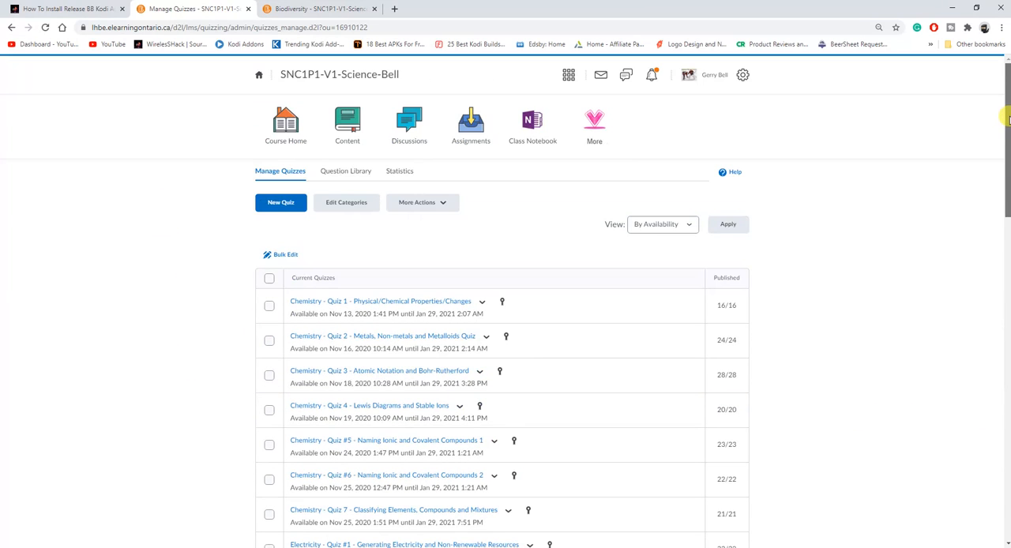
Create a section titled 3.3 in the Question Library's Biology folder, with its title hidden from learners
click(338, 172)
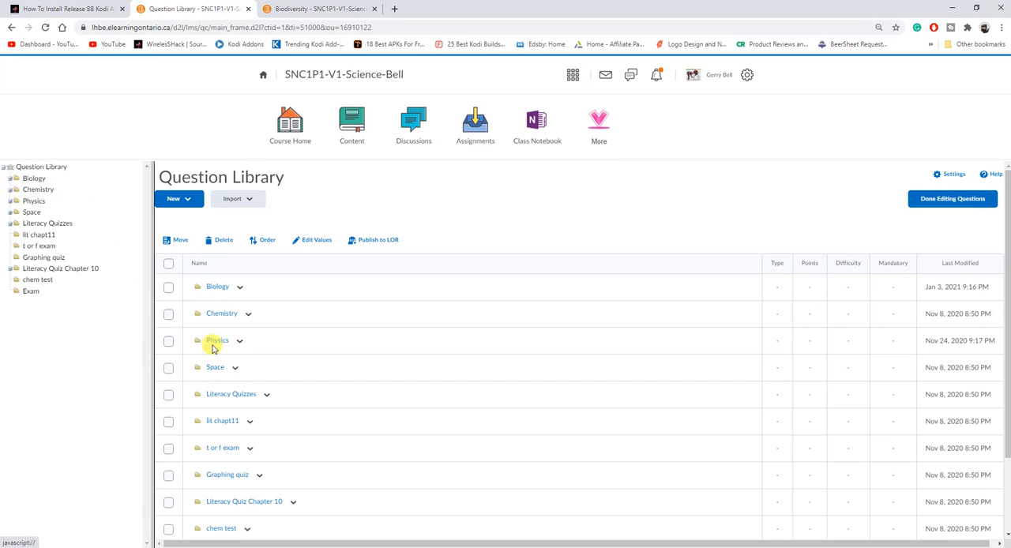
click(216, 288)
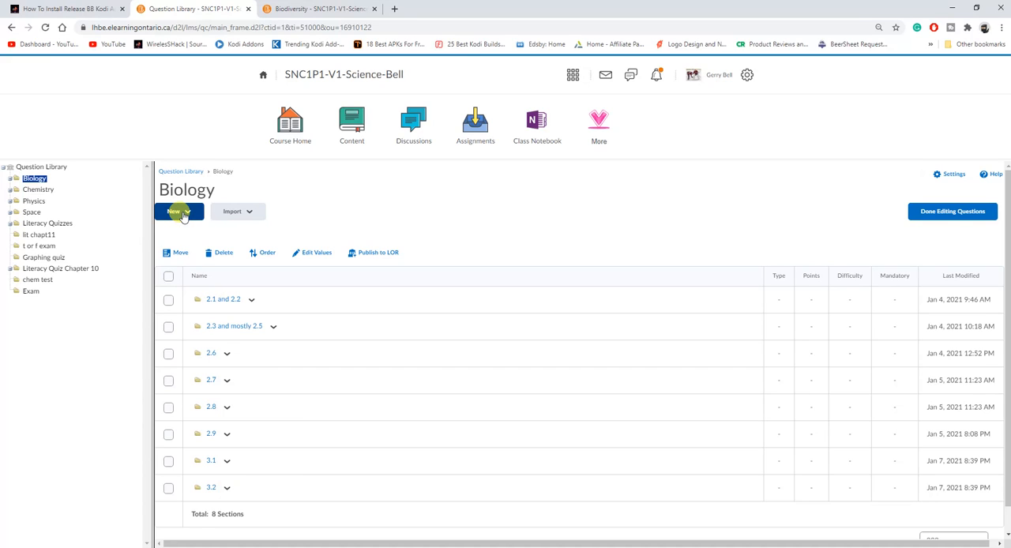
click(182, 213)
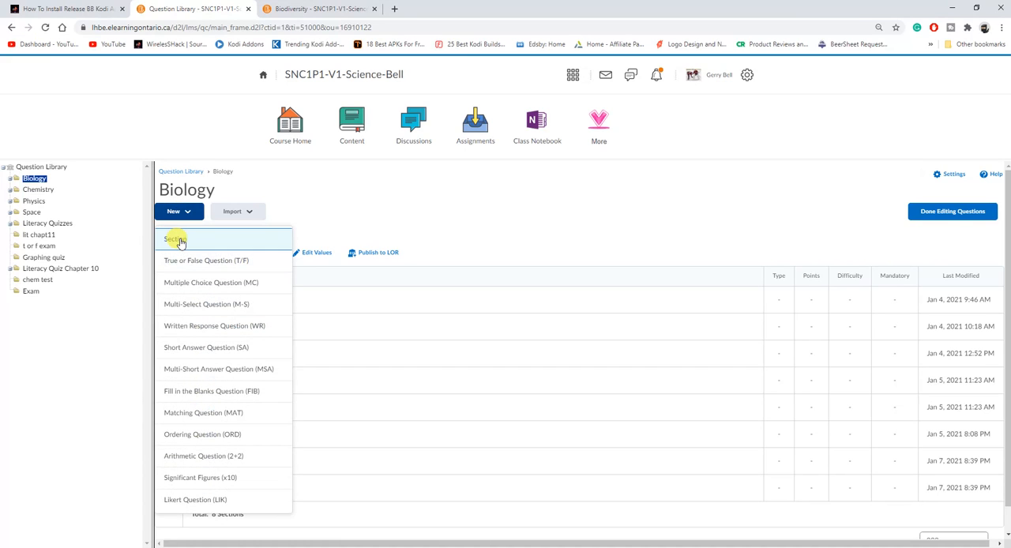
click(178, 239)
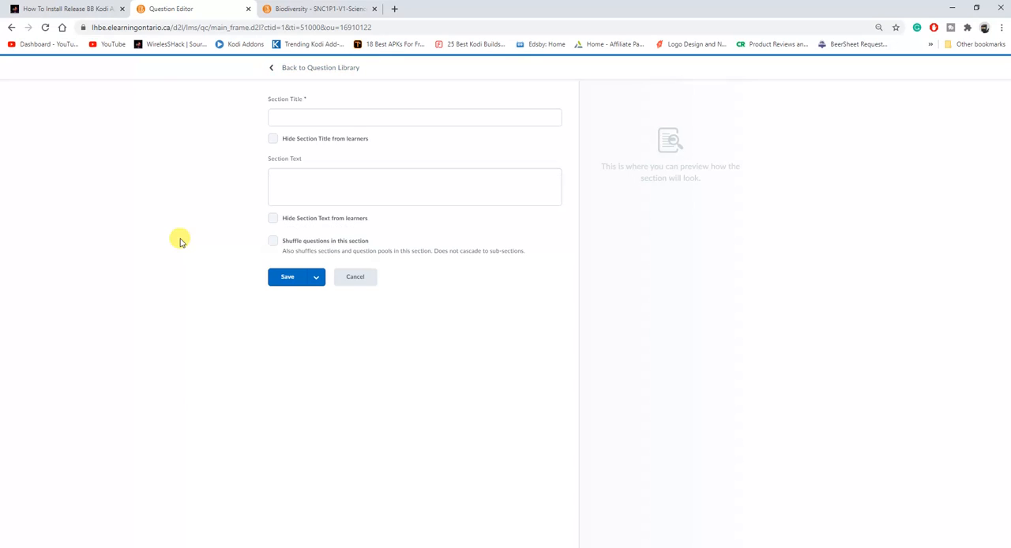
click(313, 117)
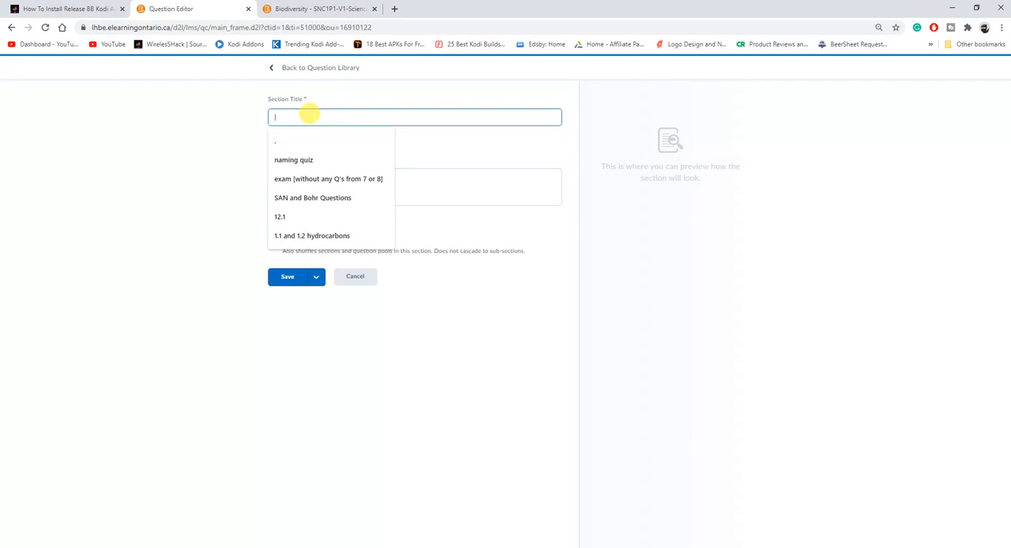
text(3.3)
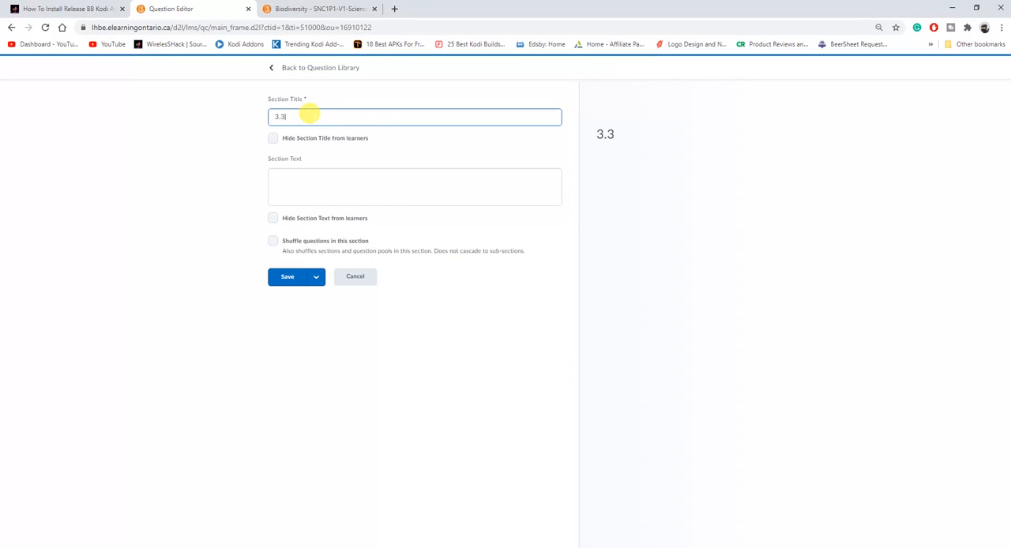
click(273, 139)
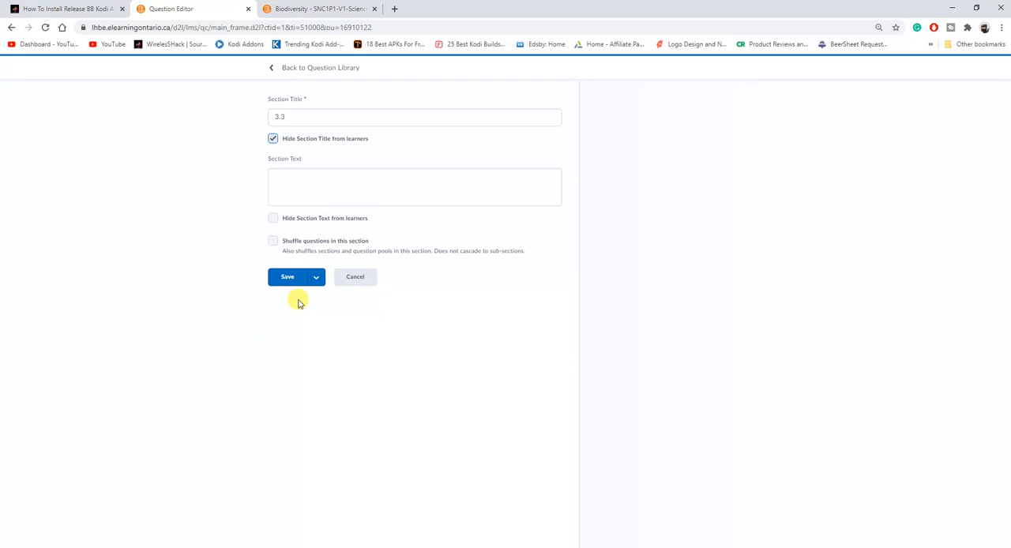
click(289, 280)
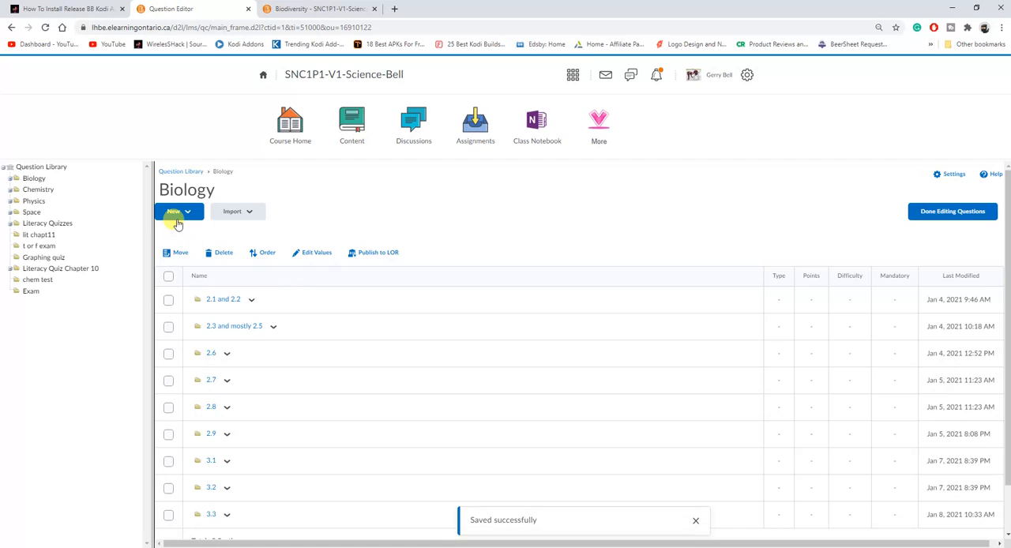
Add another Biology section titled 3.5, also hiding its title from learners, and save it
click(177, 215)
click(177, 238)
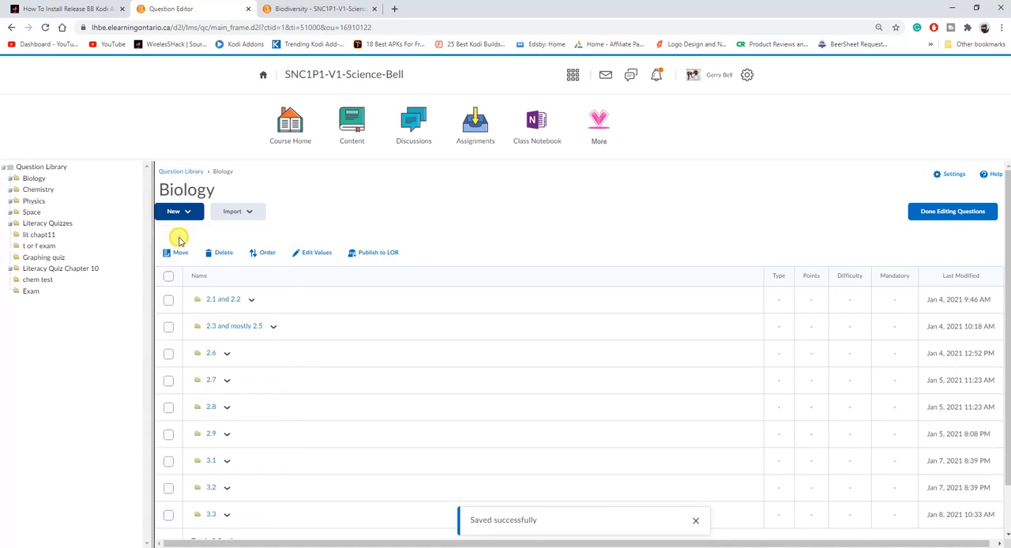
click(277, 116)
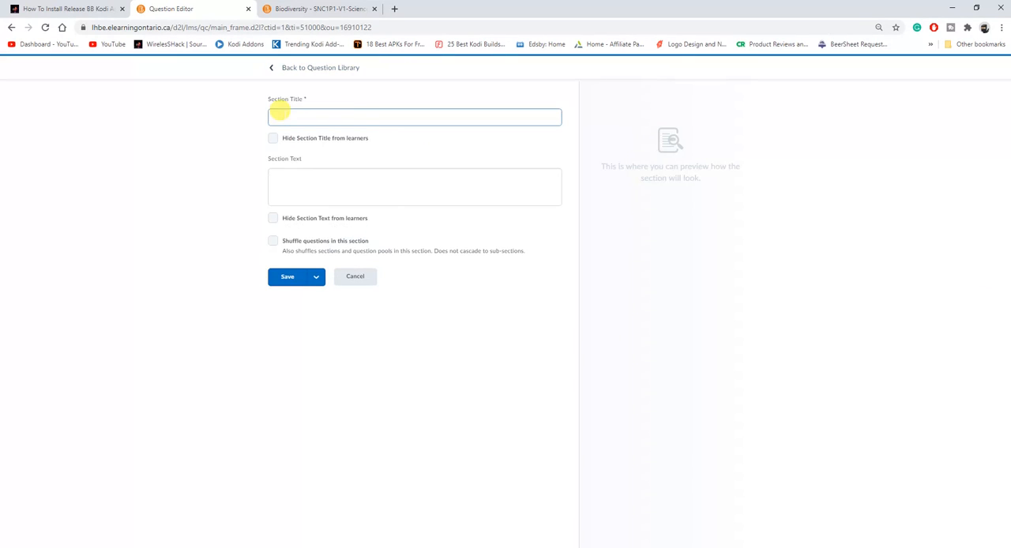
text(3.5)
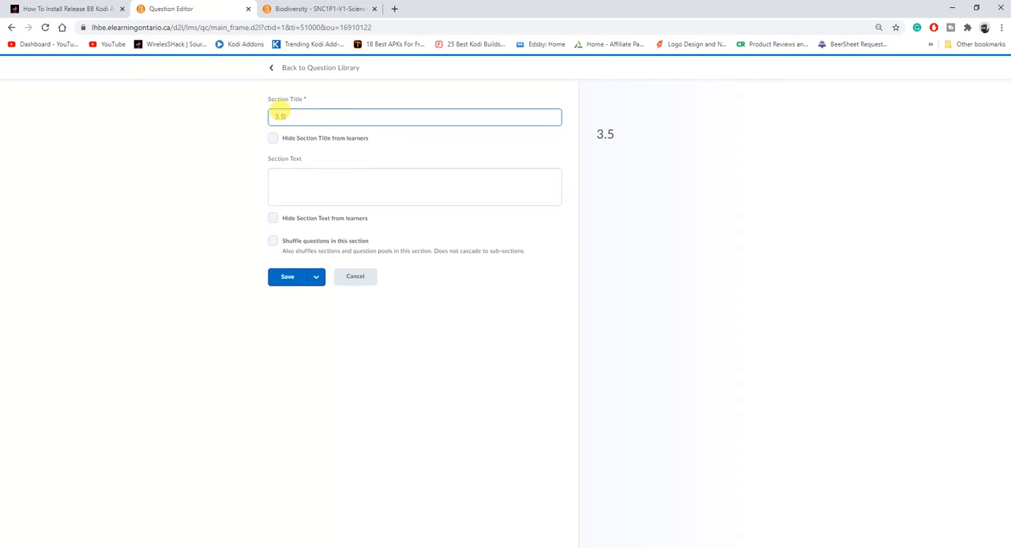
click(274, 139)
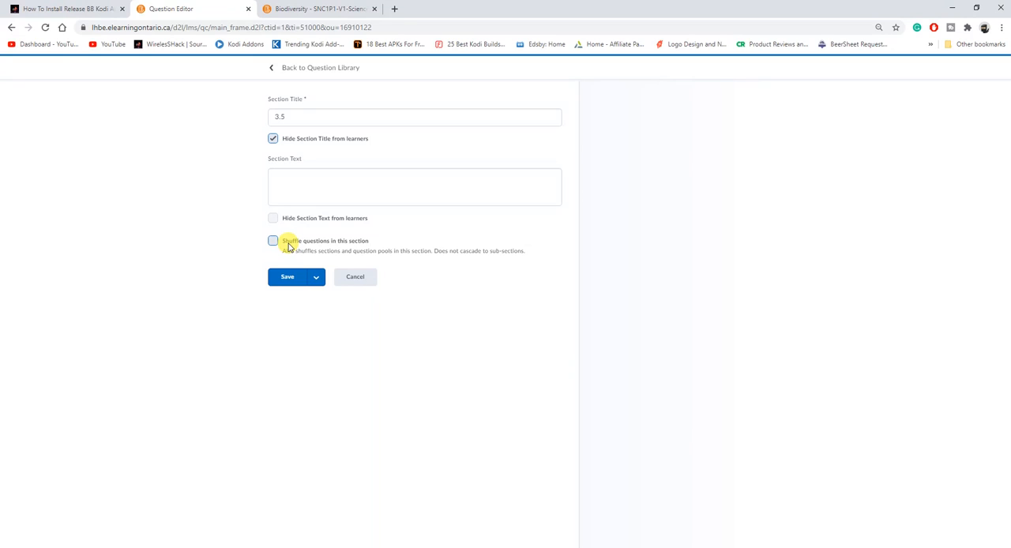
click(283, 118)
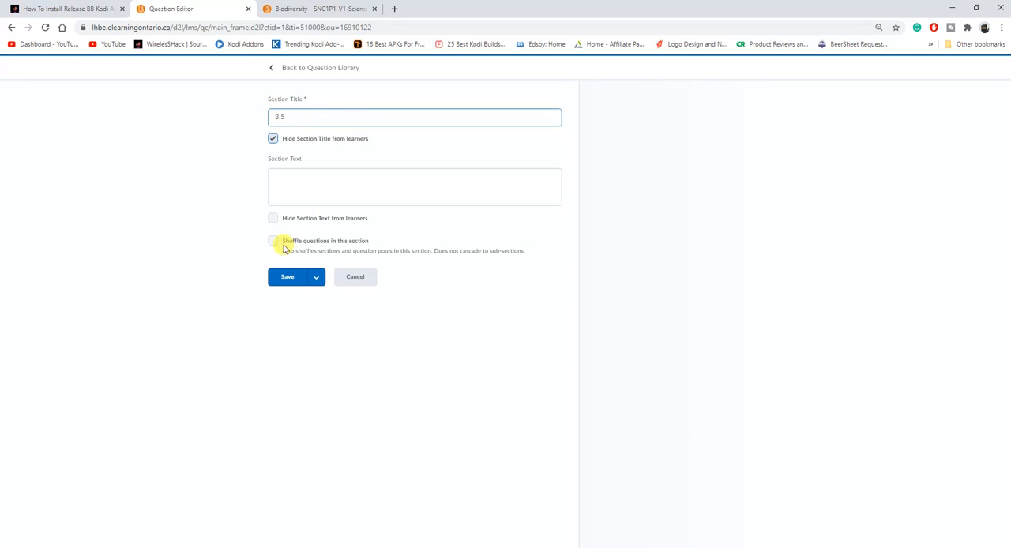
click(284, 248)
click(283, 278)
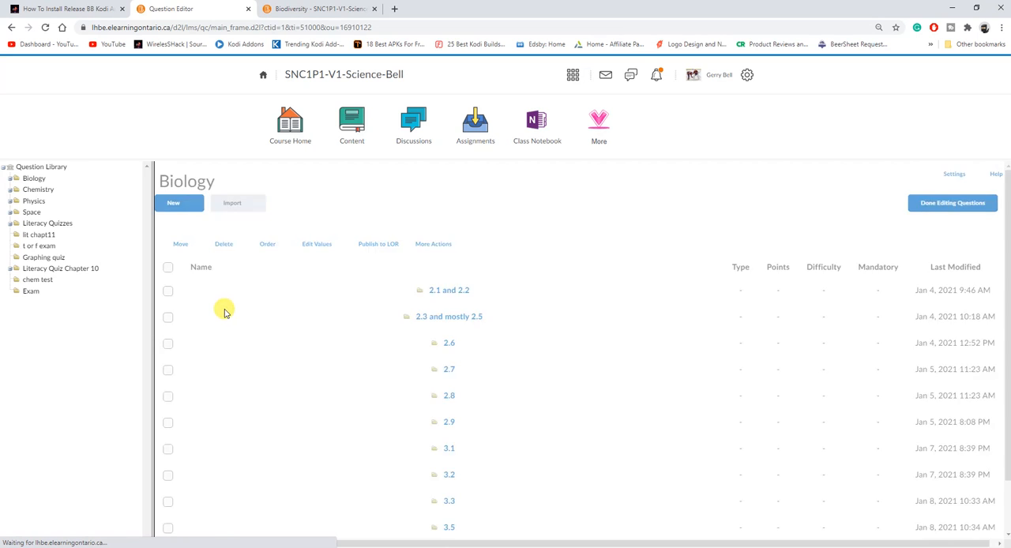
Import all existing questions from the 3.3 source quiz into the new Biology section 3.3
scroll(224, 313, down, 1)
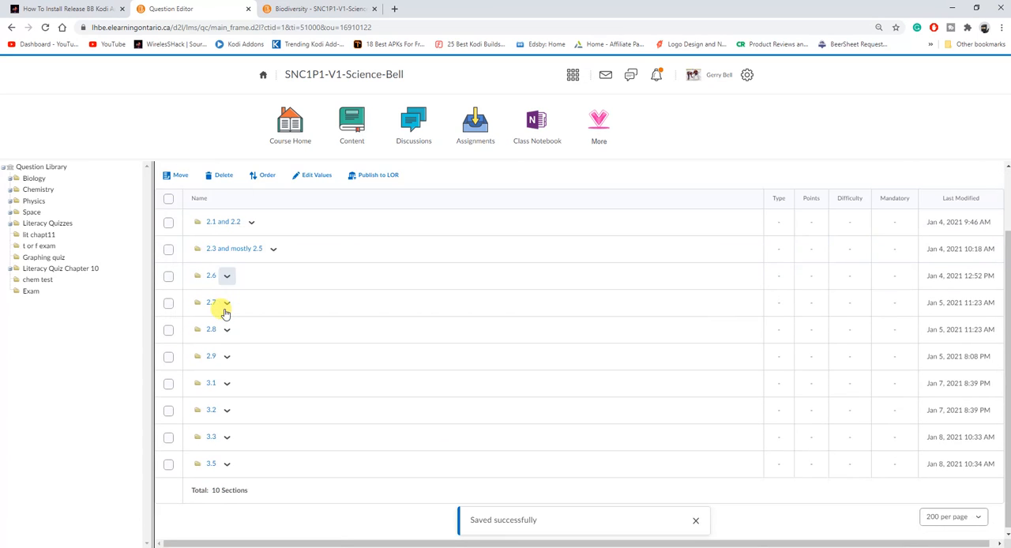
click(211, 433)
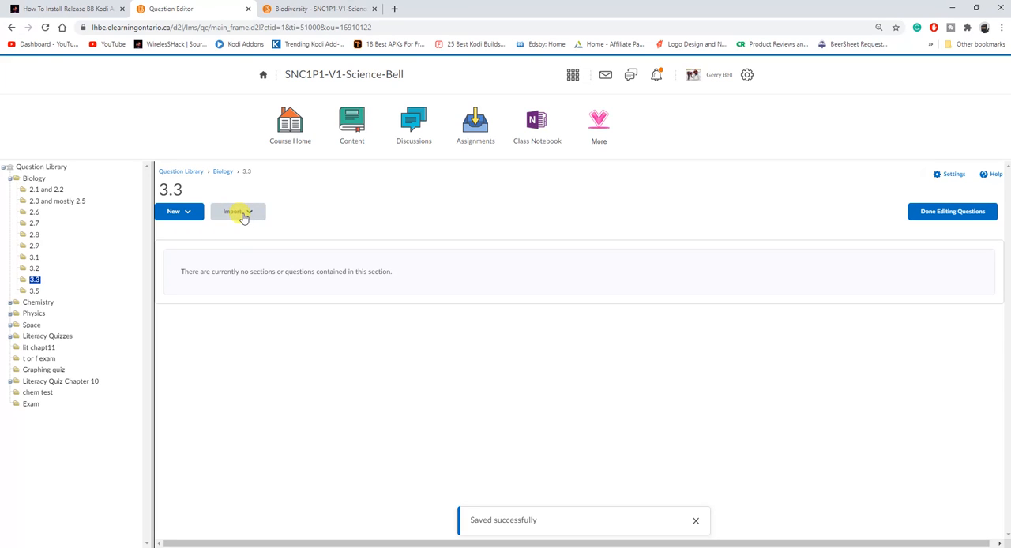
click(243, 216)
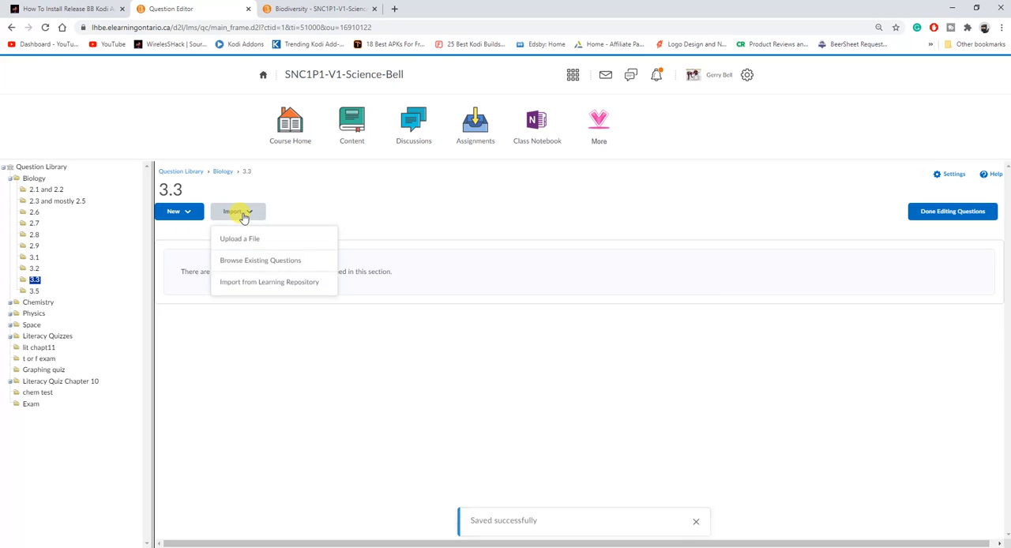
click(262, 270)
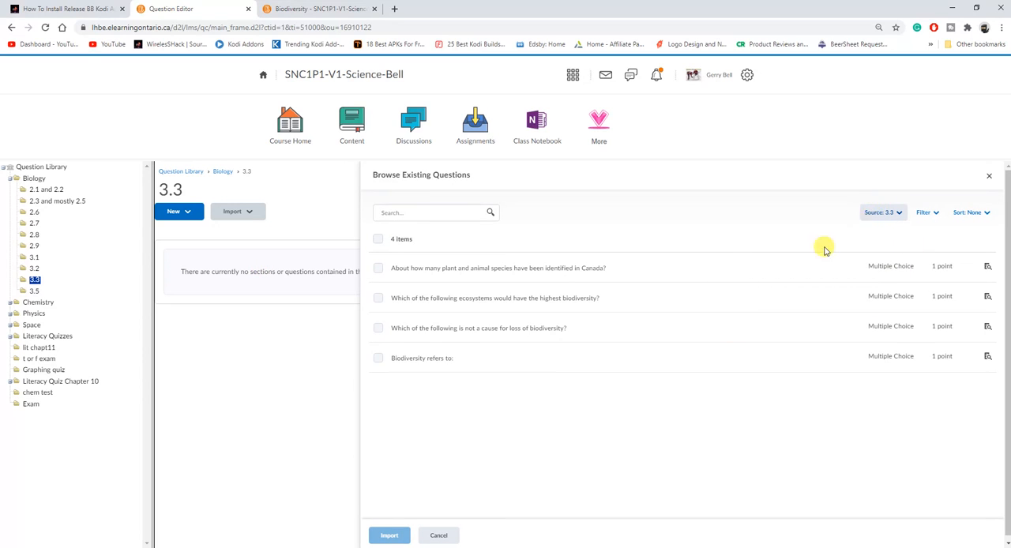
click(877, 219)
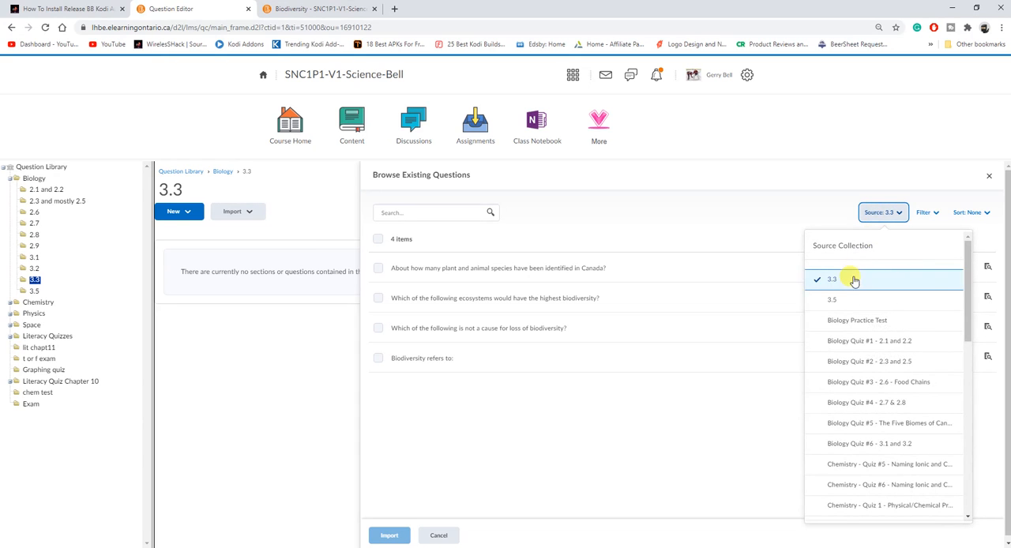
drag(969, 332, 968, 300)
click(863, 281)
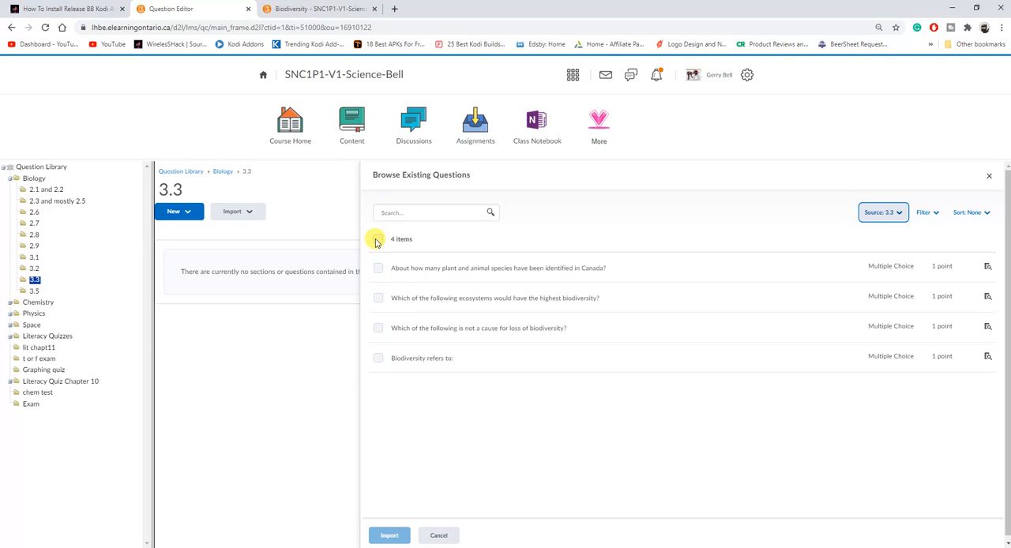
click(378, 240)
click(387, 536)
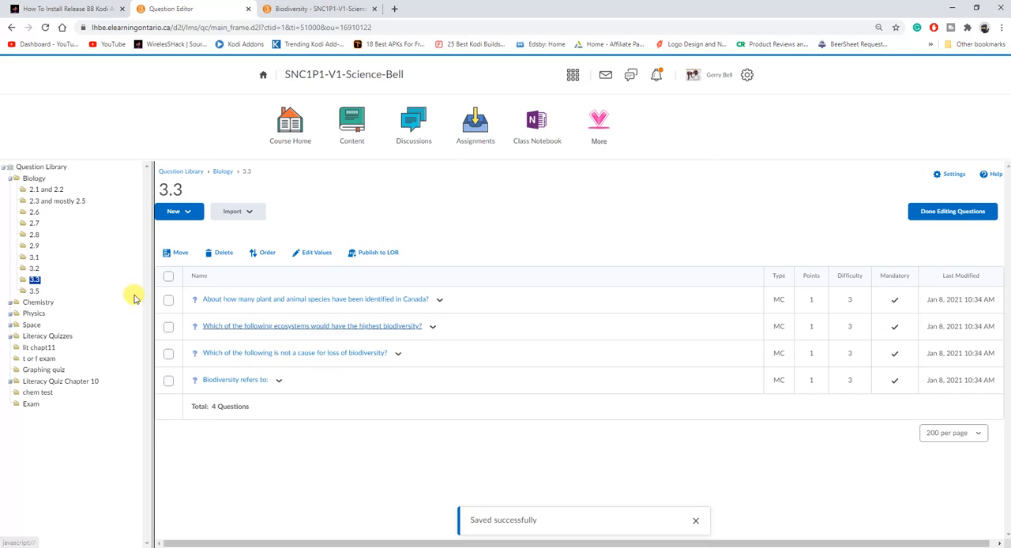
Import all existing questions from the 3.5 source quiz into the Biology section 3.5
click(34, 292)
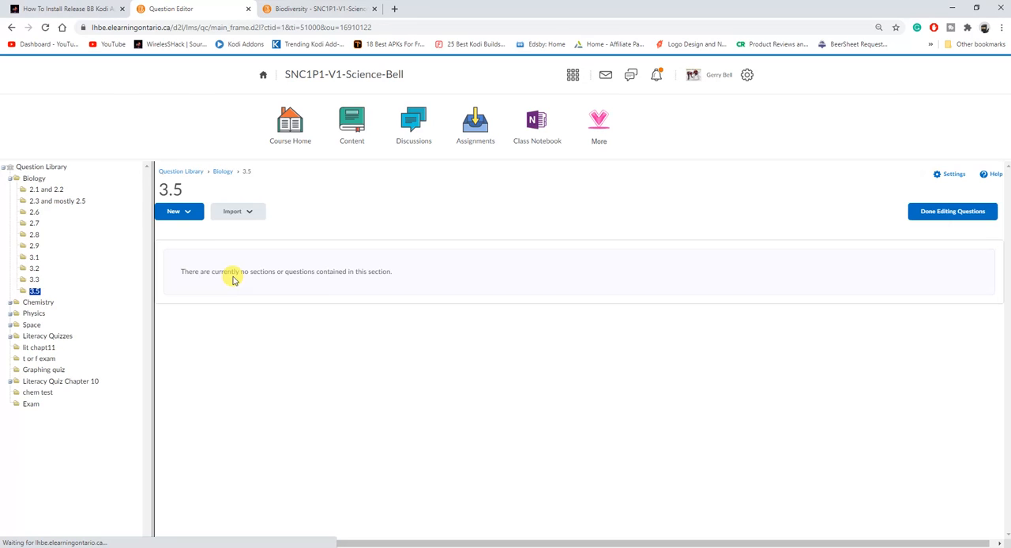
click(238, 215)
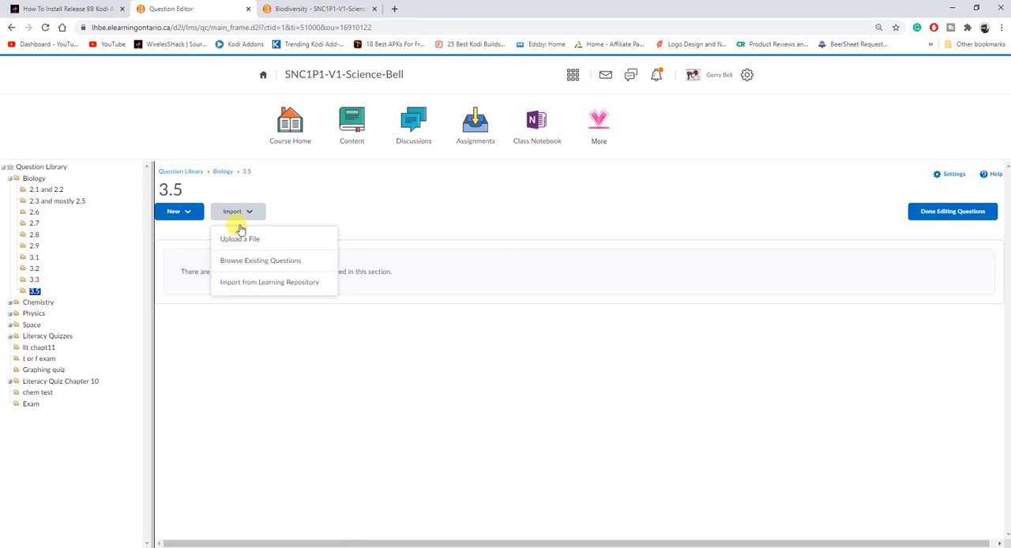
click(251, 268)
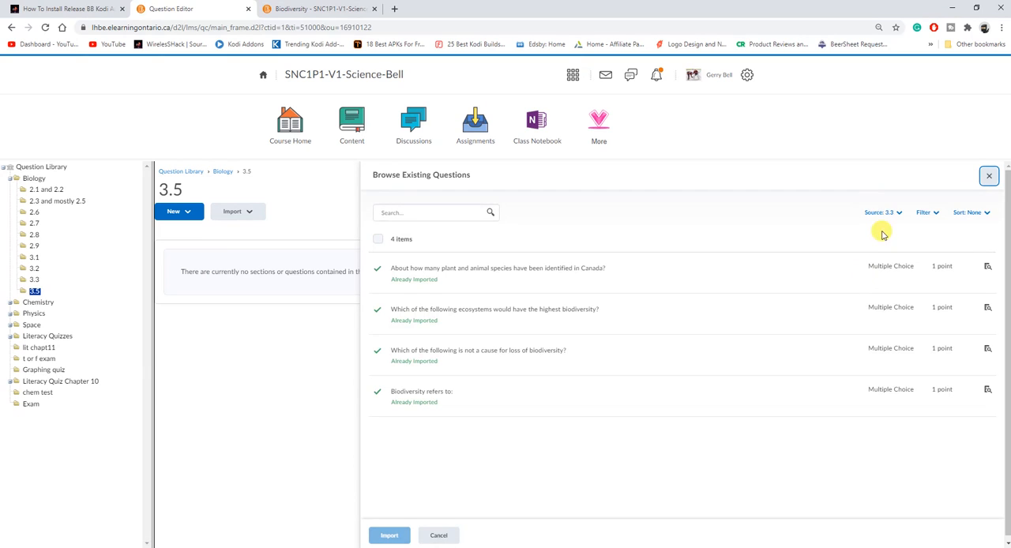
click(879, 218)
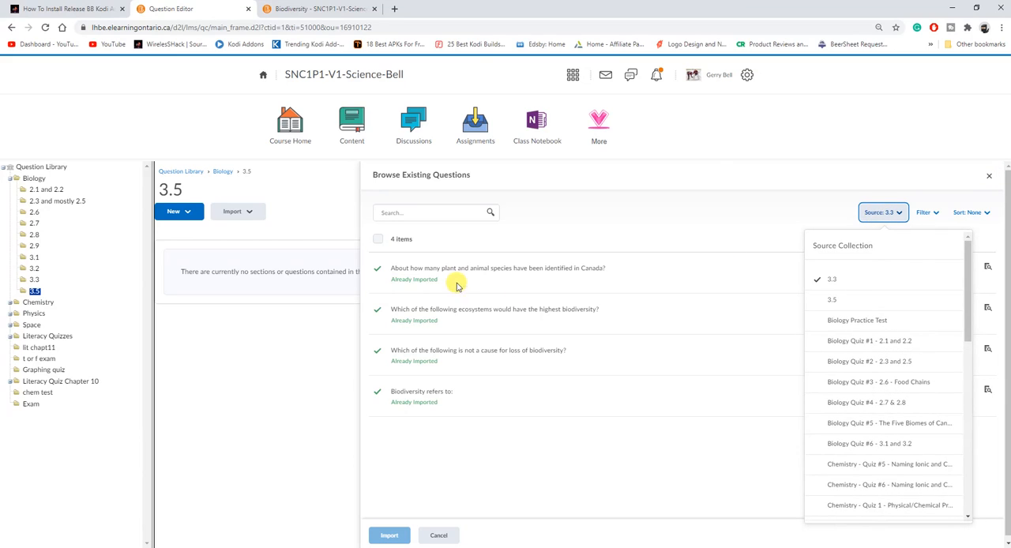
click(837, 297)
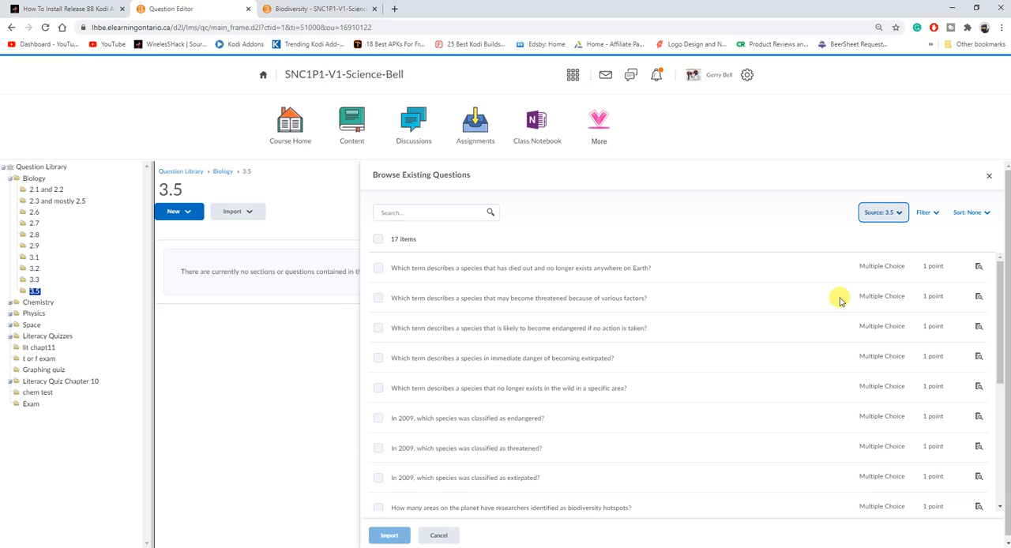
click(379, 240)
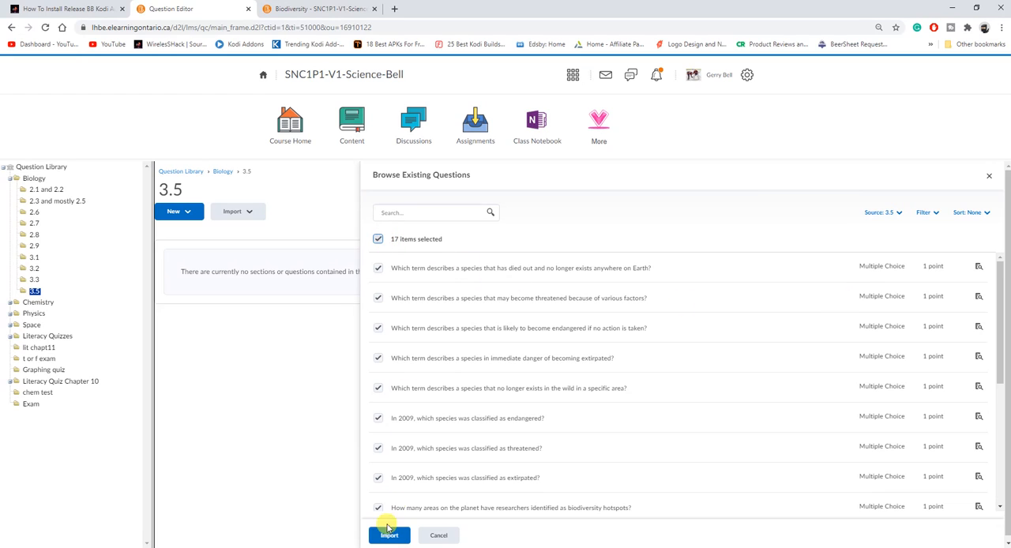
click(387, 535)
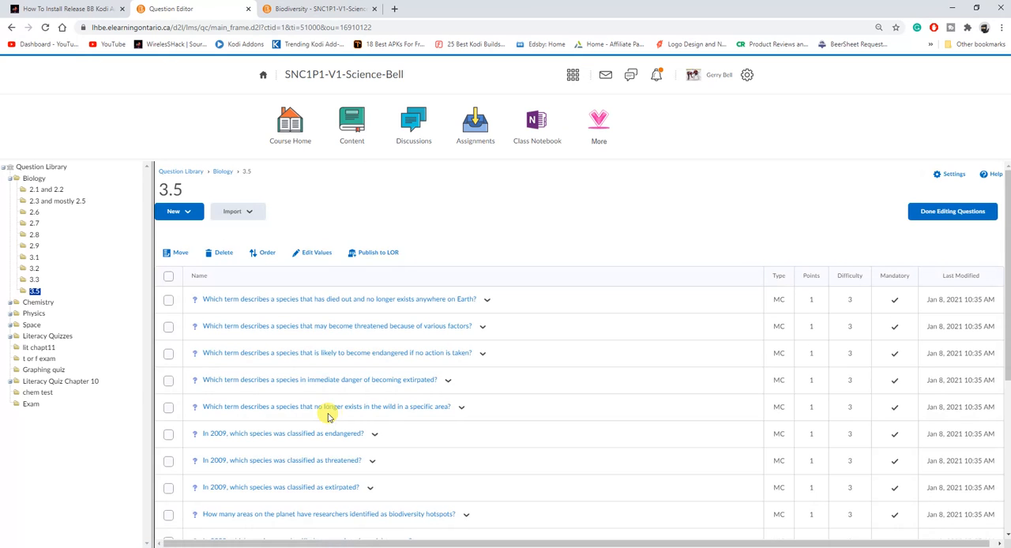
Finish editing the library questions and delete the imported 3.3 and 3.5 quizzes from the quiz management list
click(945, 217)
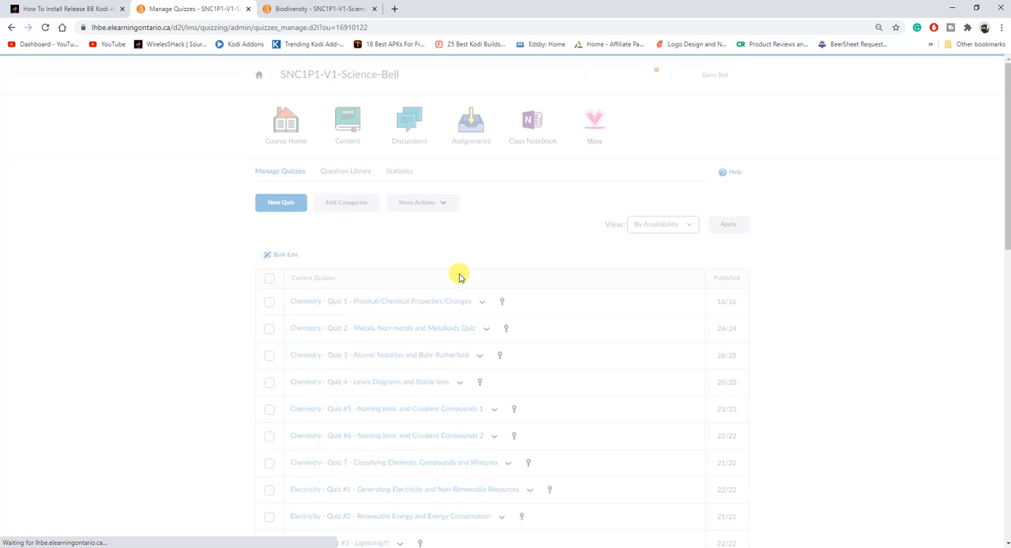
scroll(194, 401, down, 7)
scroll(198, 405, down, 4)
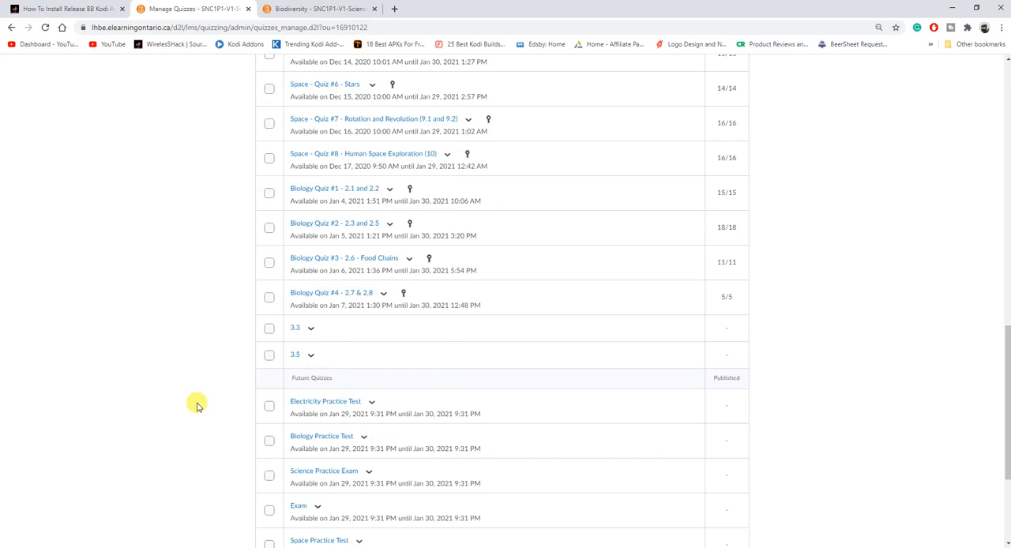
click(268, 276)
click(270, 304)
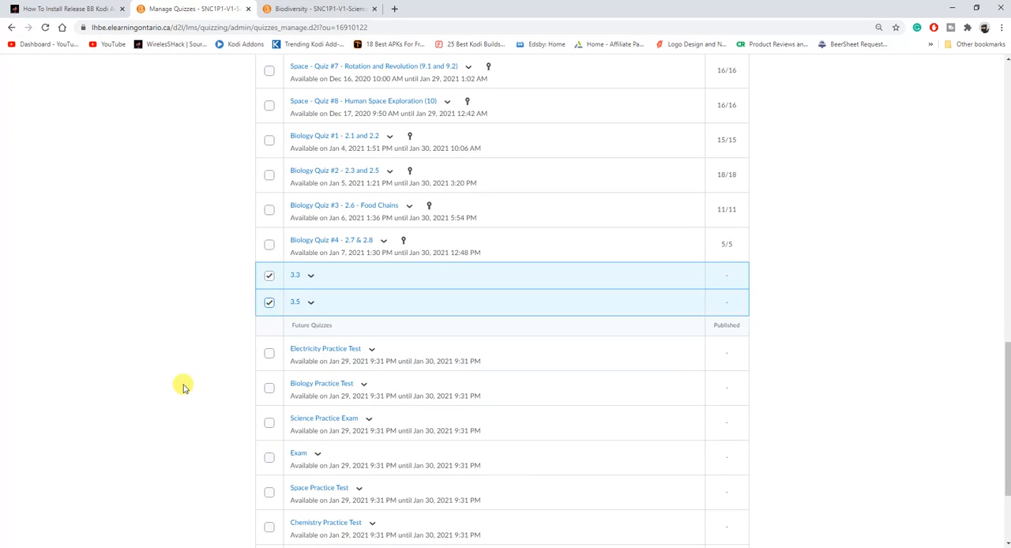
scroll(185, 395, up, 2)
scroll(197, 378, up, 10)
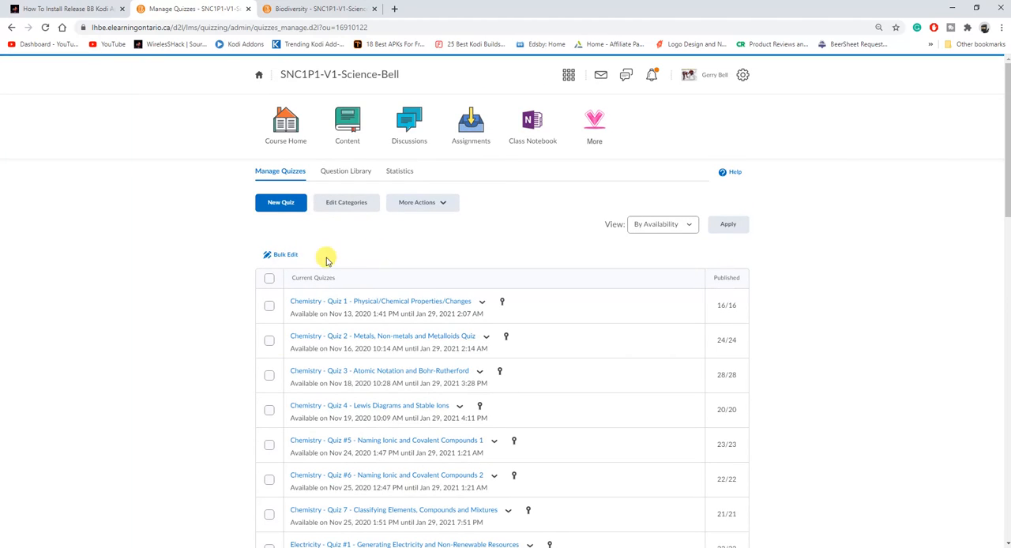
click(430, 205)
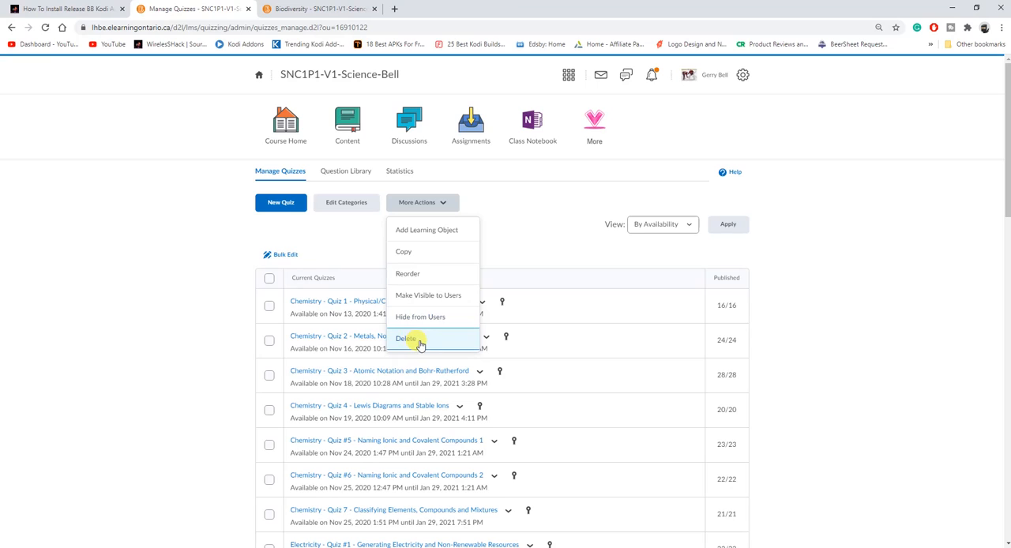
click(419, 341)
click(440, 185)
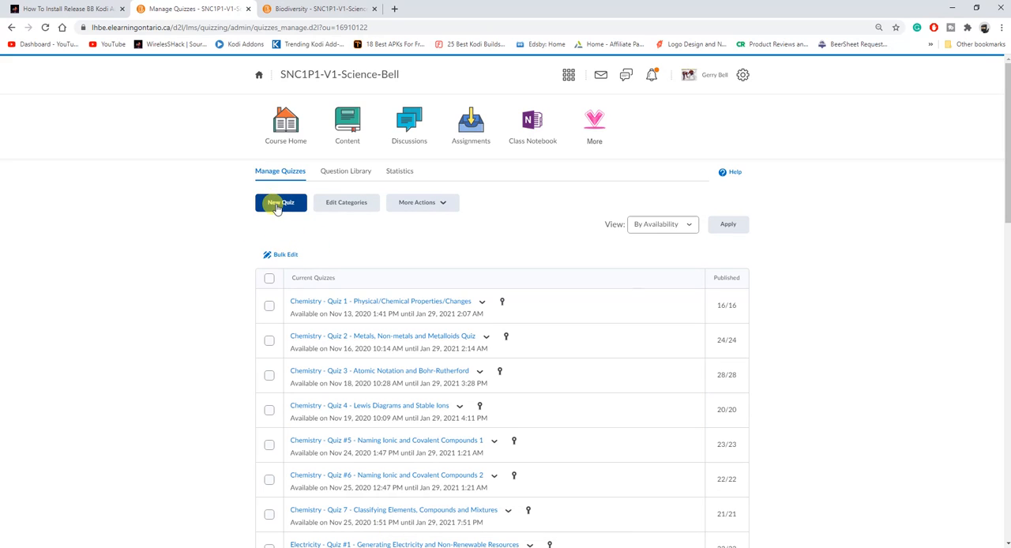
Create a new quiz named "Biology Quiz #7 -- 3.3 and 3.5"
click(276, 207)
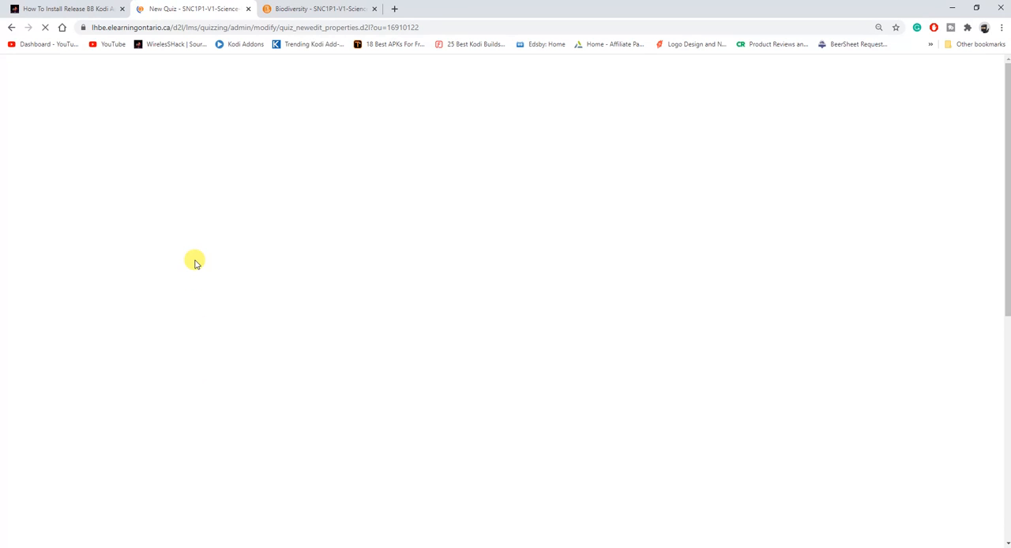
click(300, 278)
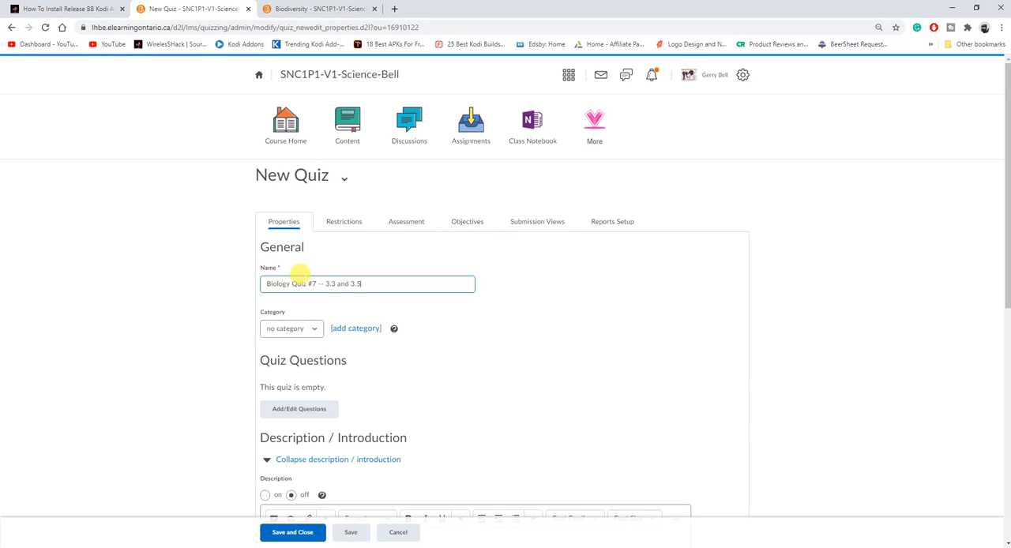
drag(382, 287, 261, 285)
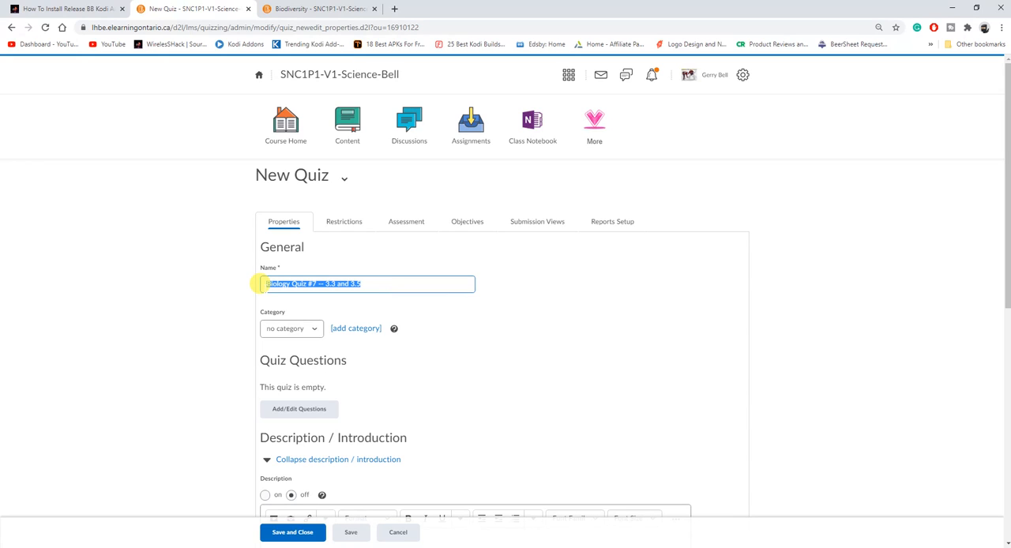
scroll(418, 281, down, 2)
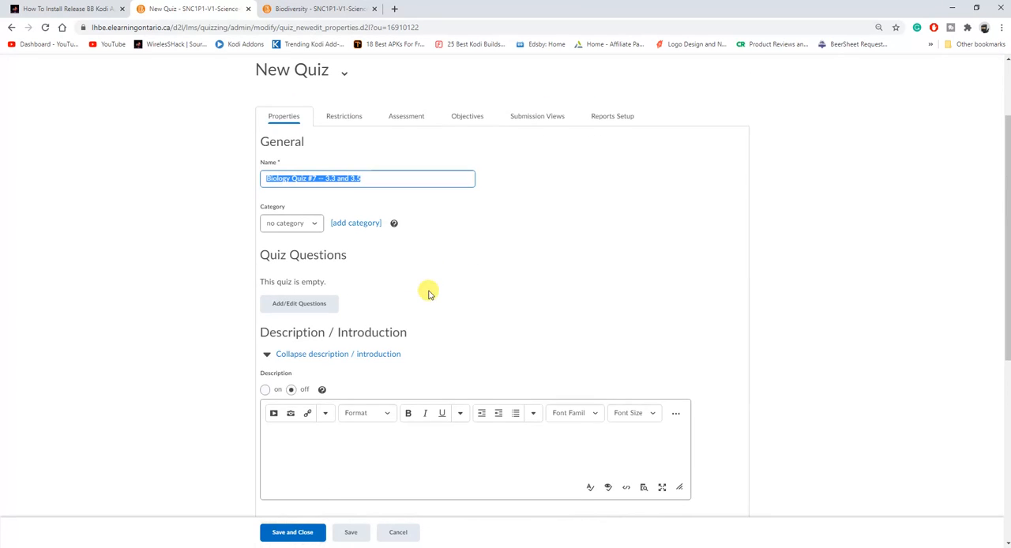
Start adding the quiz's questions with a new question pool titled "."
click(299, 308)
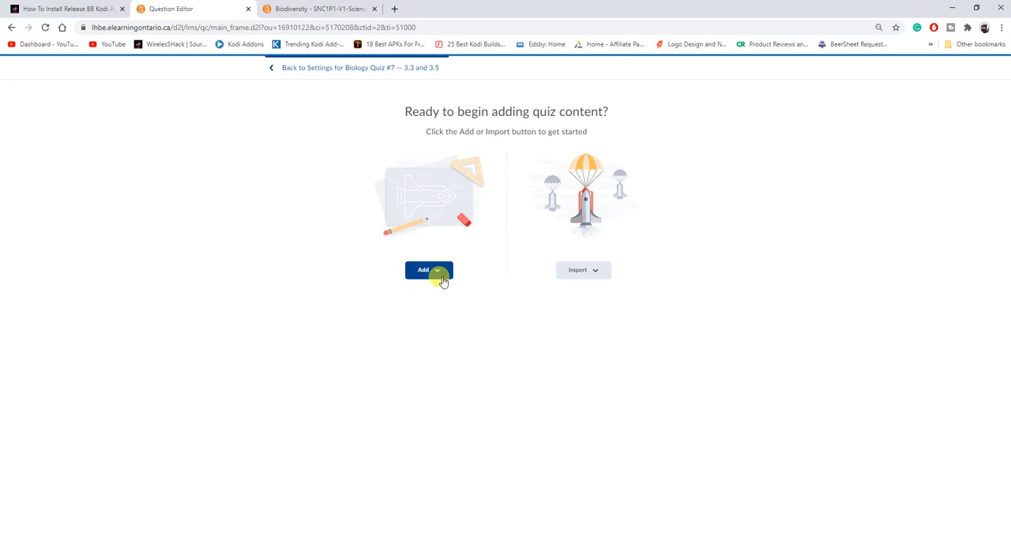
click(436, 270)
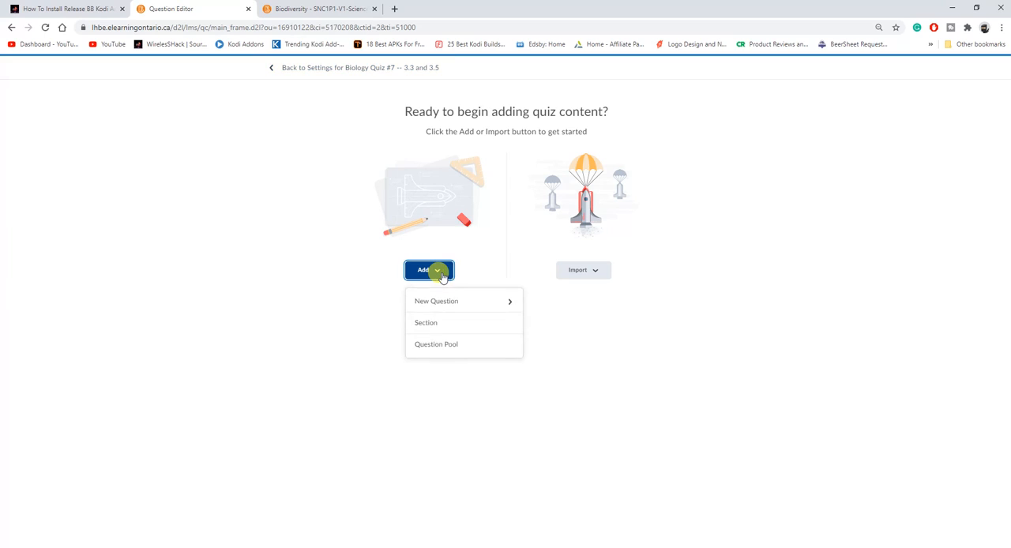
click(436, 344)
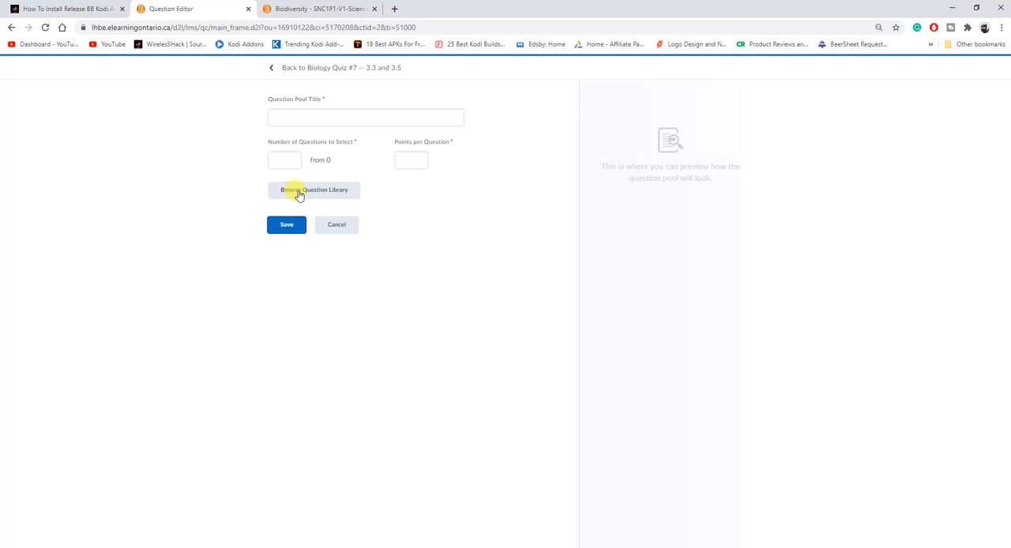
click(281, 117)
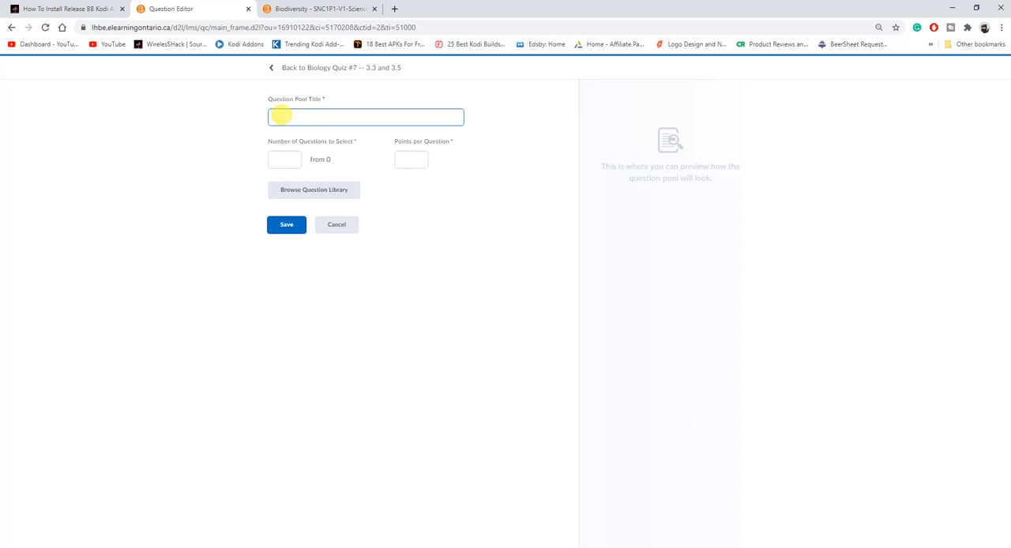
click(287, 136)
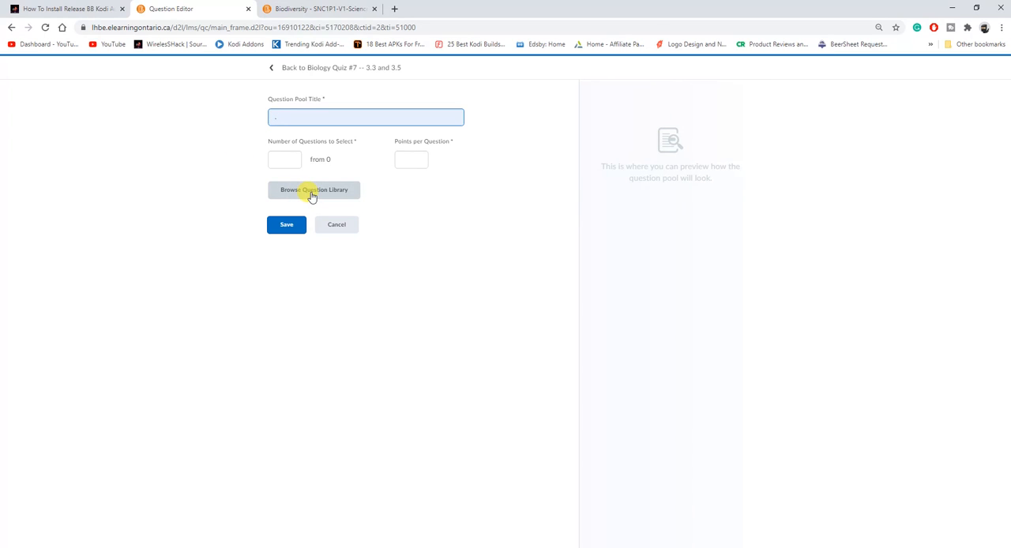
Import all questions of the Biology section 3.3 from the Question Library into the pool
click(312, 194)
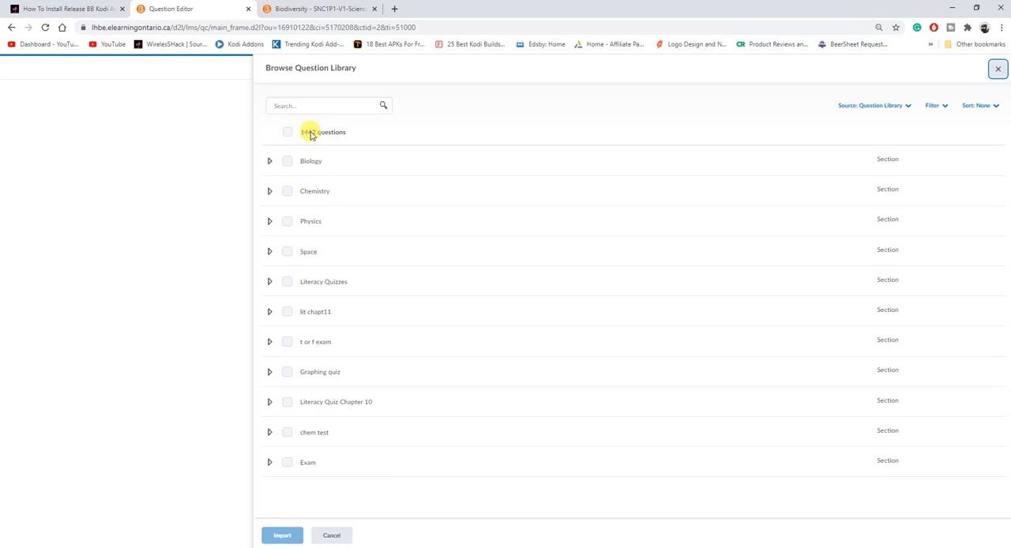
click(270, 163)
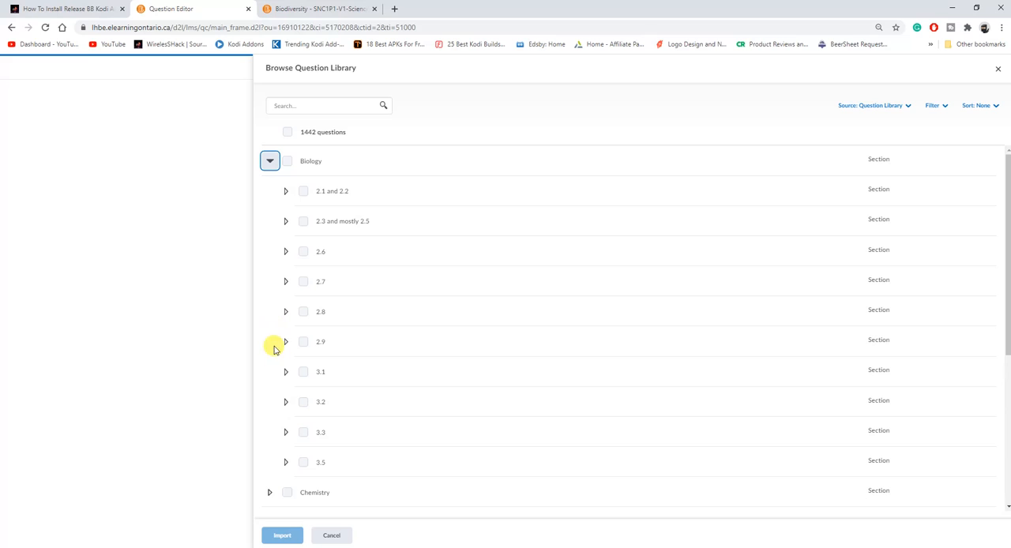
click(286, 432)
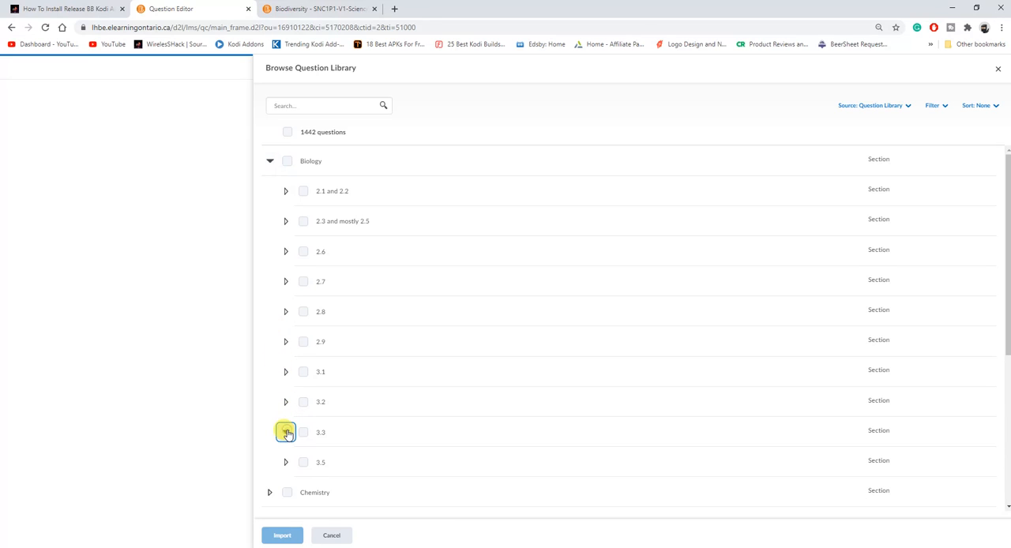
scroll(284, 442, down, 2)
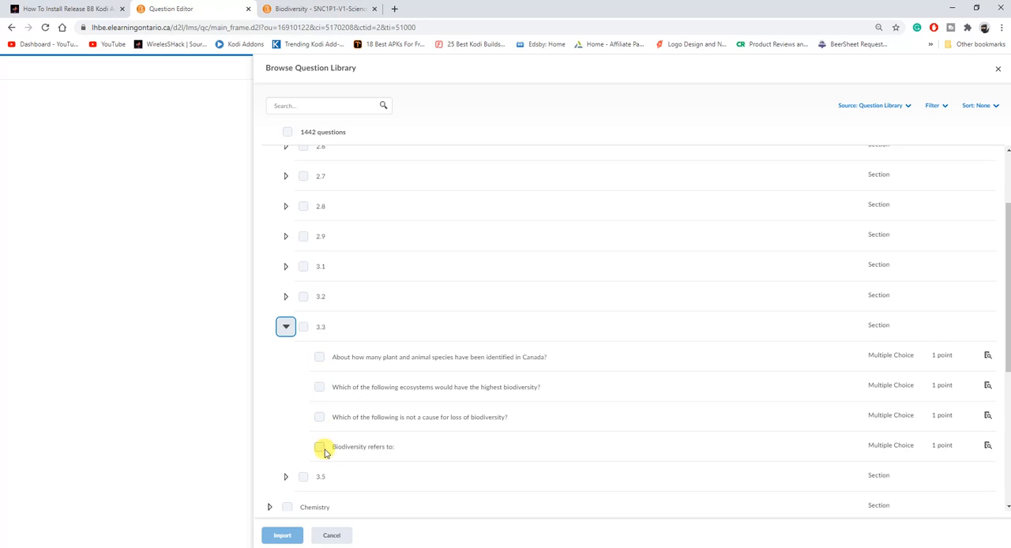
click(304, 327)
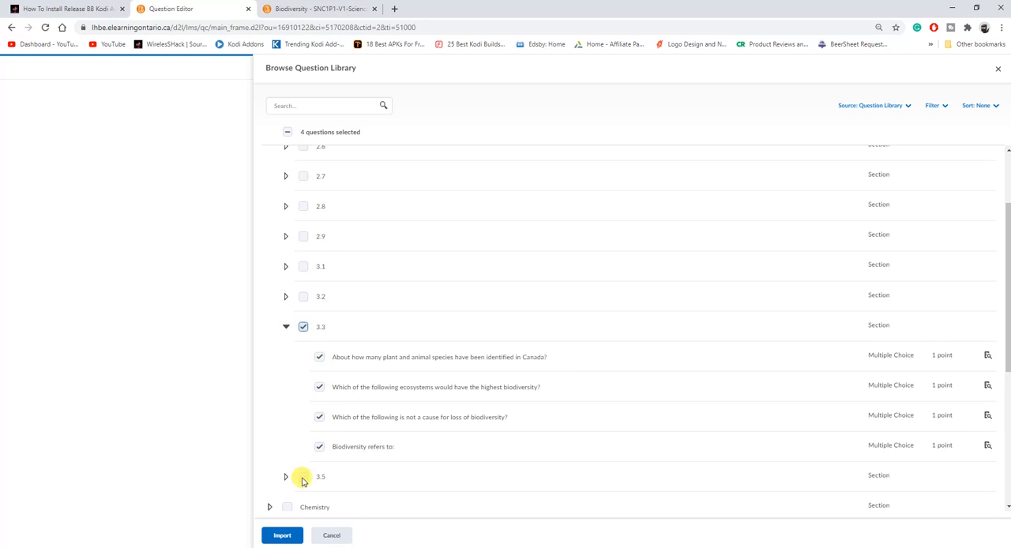
click(282, 535)
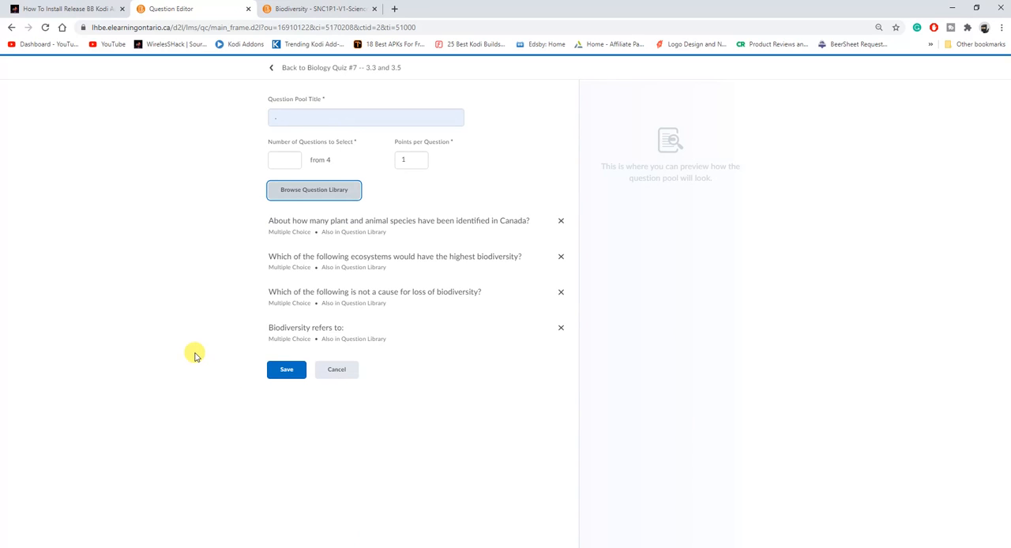
Set the 3.3 question pool to select 2 questions and save it
click(278, 161)
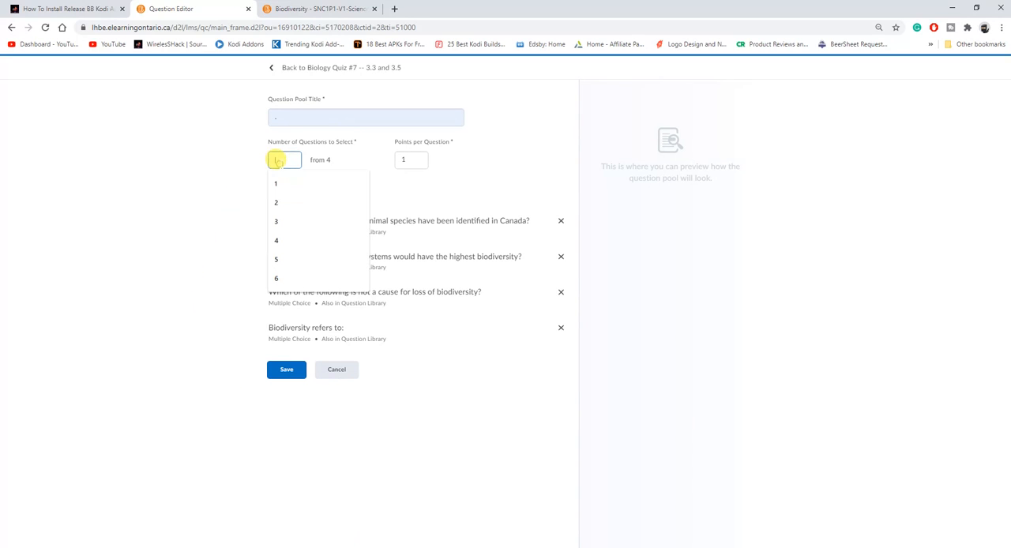
text(2)
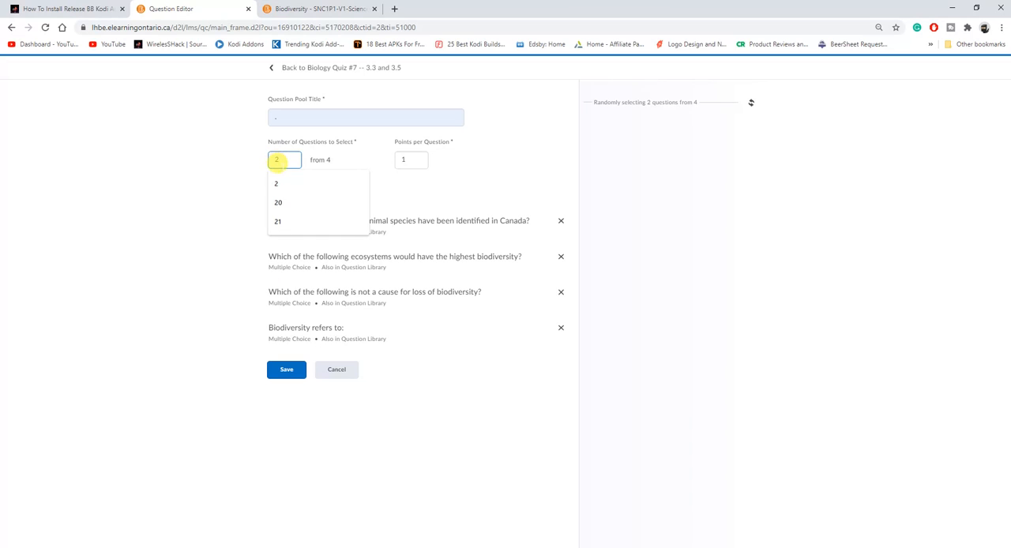
click(277, 183)
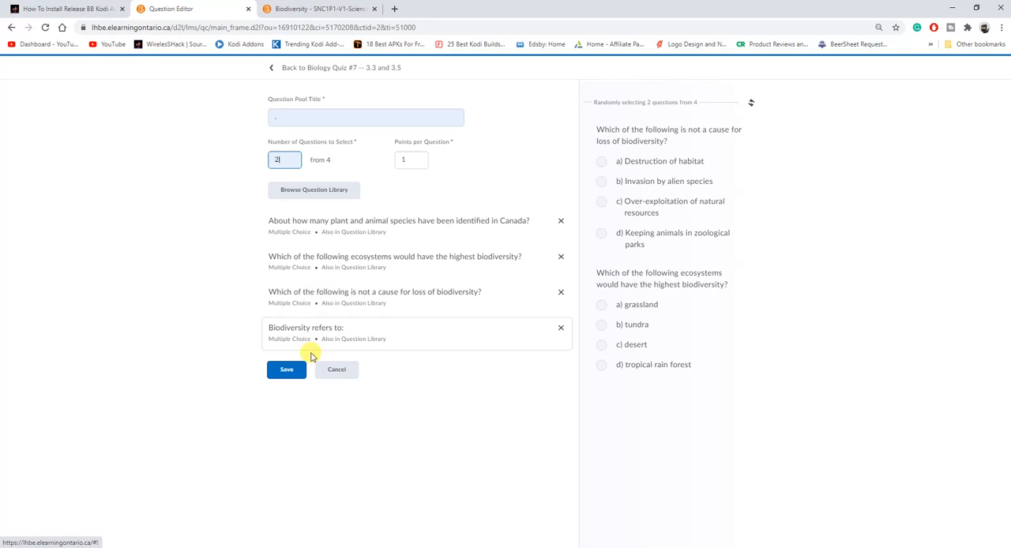
click(288, 372)
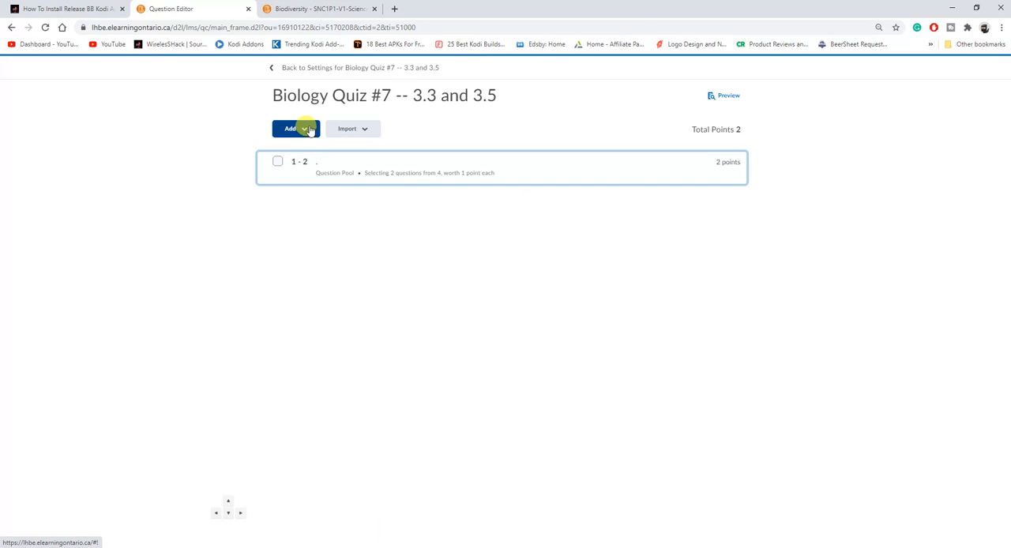
Add a second question pool titled "." and set it to select 8 questions
click(309, 132)
click(311, 203)
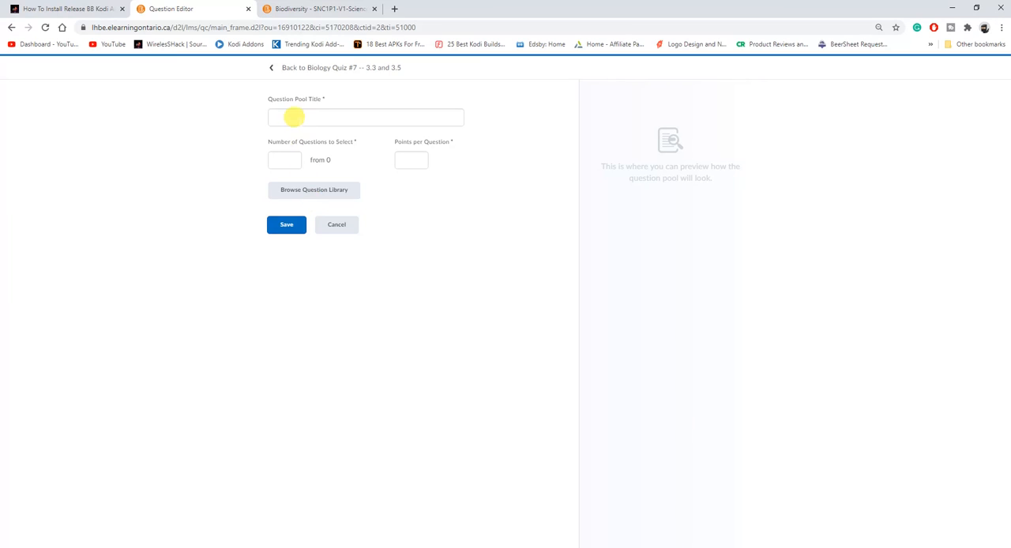
click(293, 116)
click(293, 136)
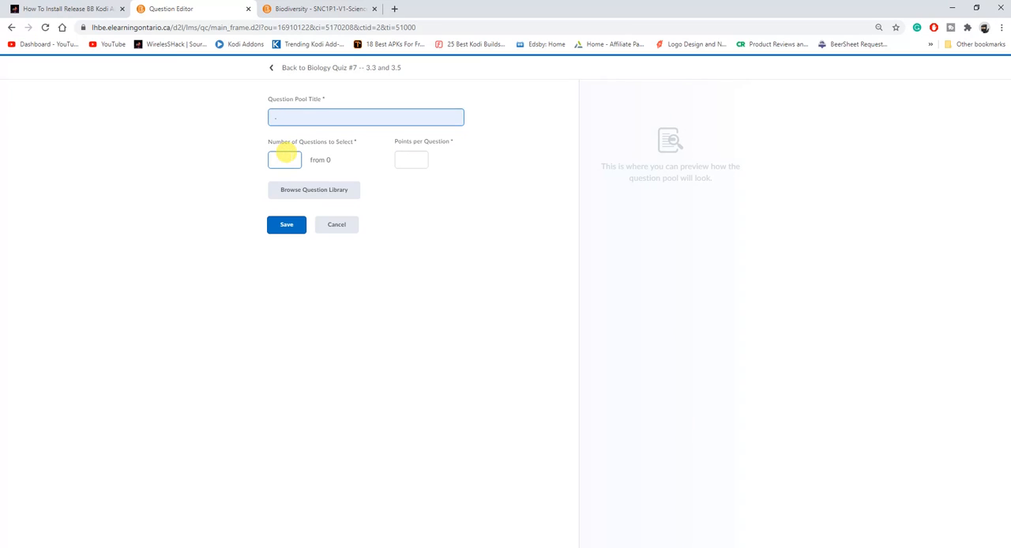
click(285, 158)
text(8)
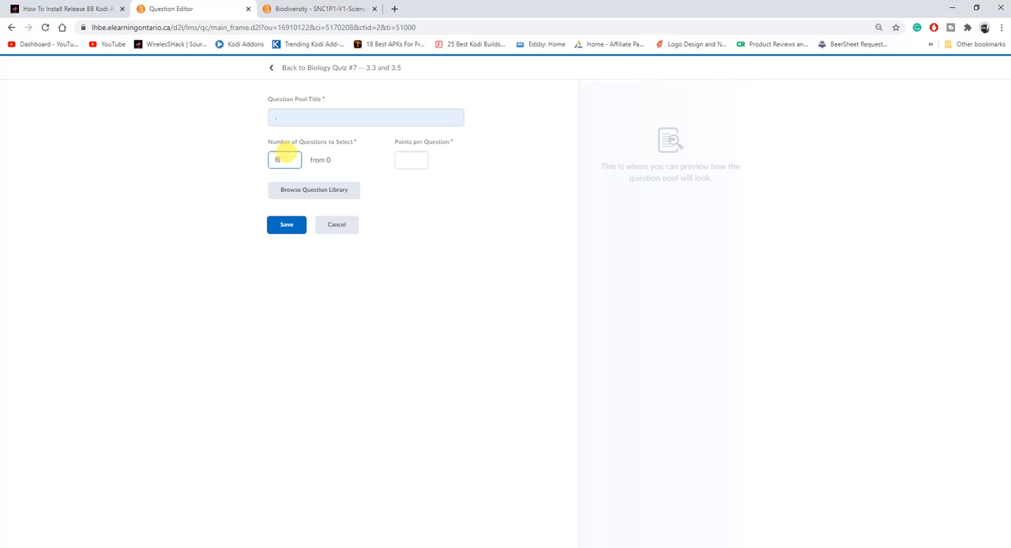
Import all questions of the Biology section 3.5 from the Question Library into the second pool and save it
click(312, 192)
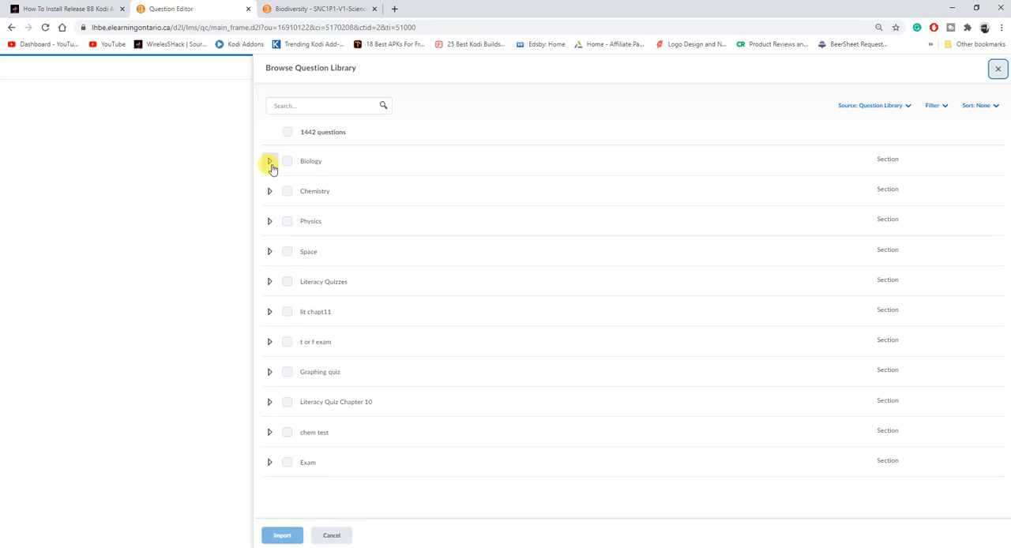
click(270, 163)
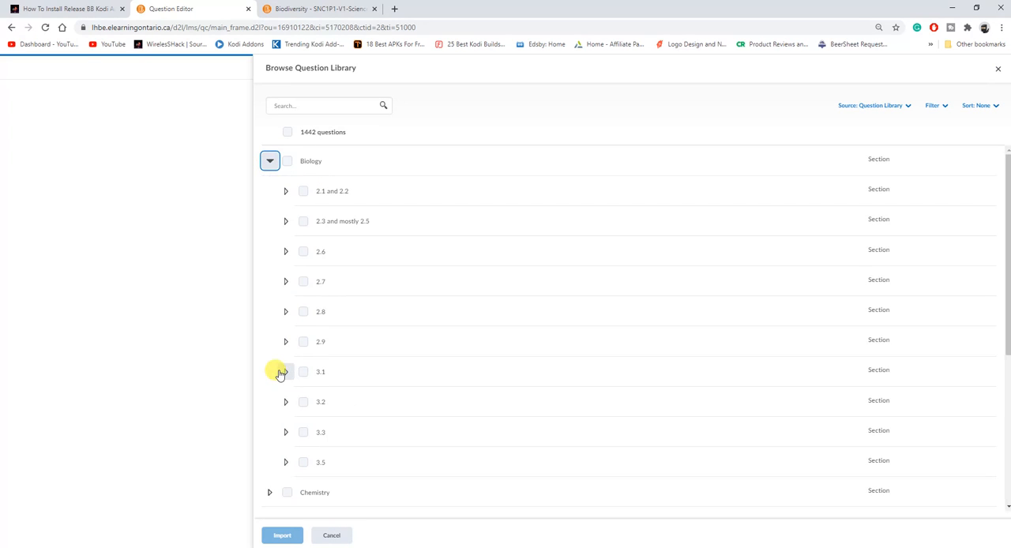
scroll(276, 376, down, 2)
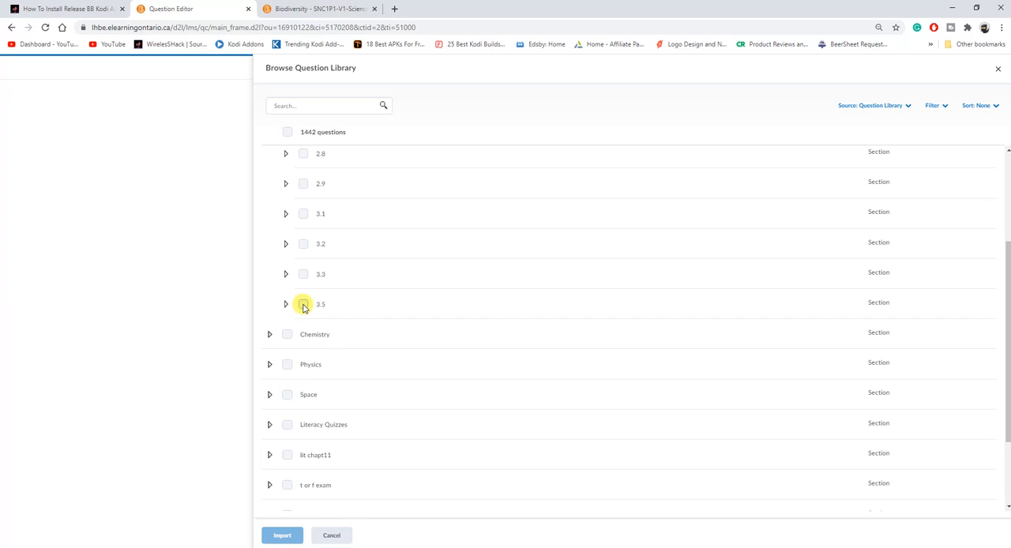
click(304, 305)
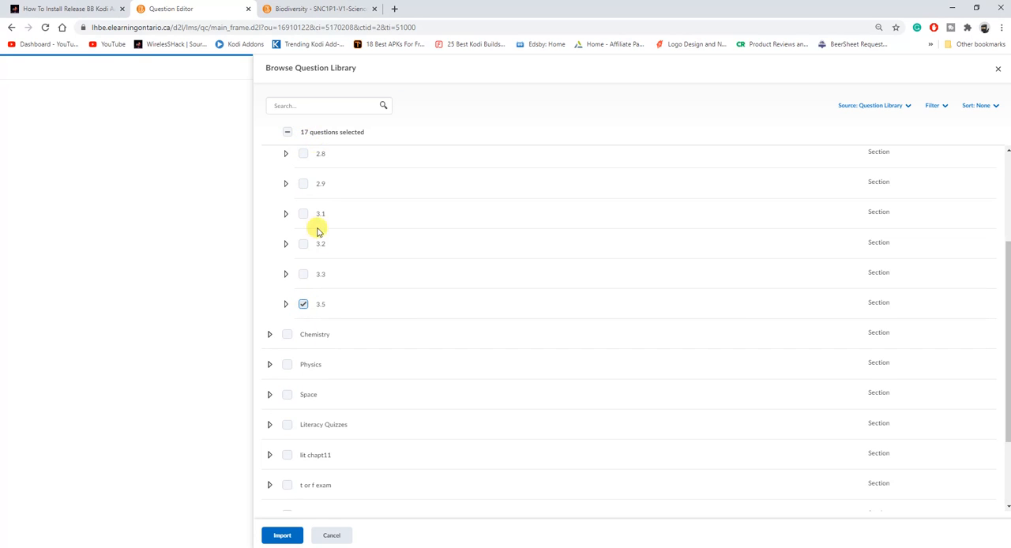
click(286, 306)
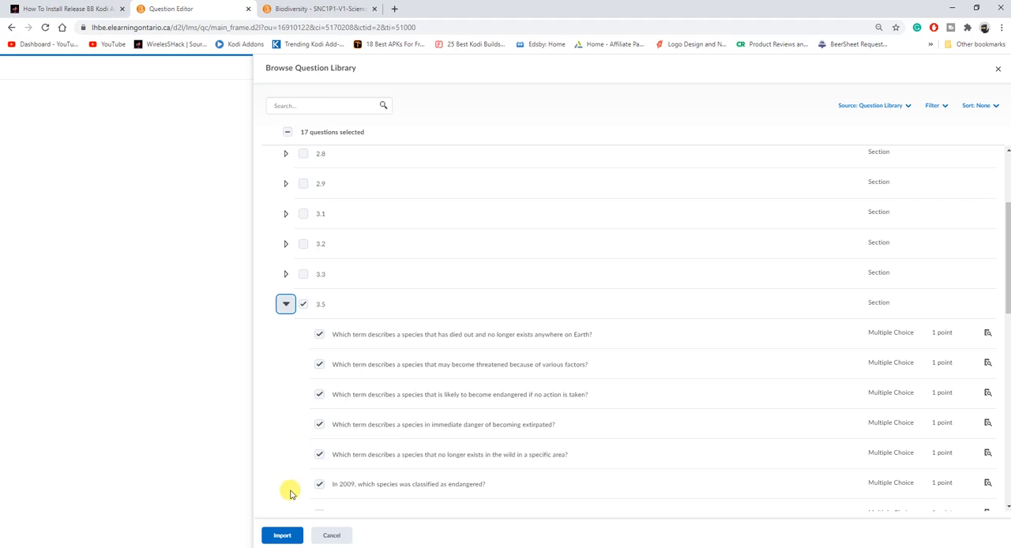
click(280, 535)
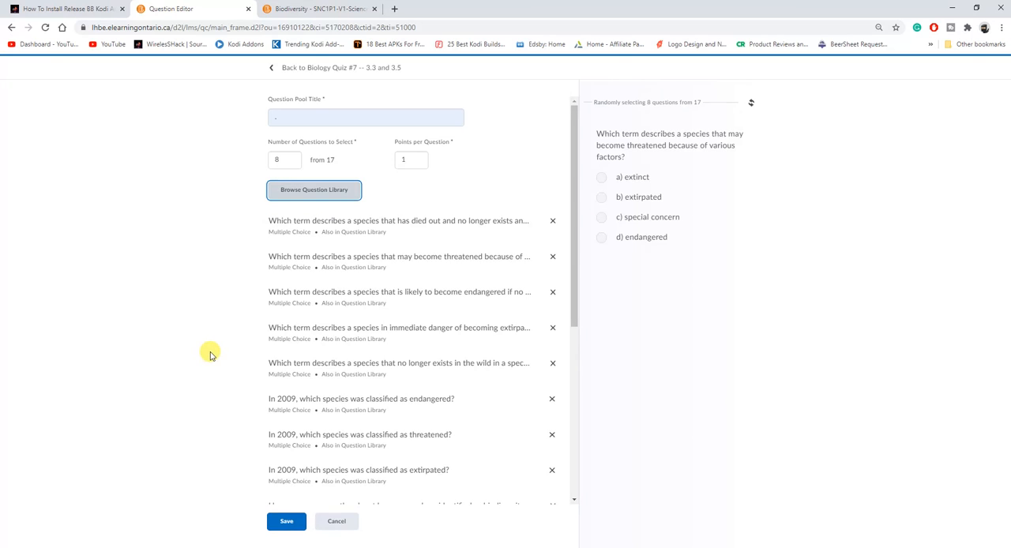
click(299, 523)
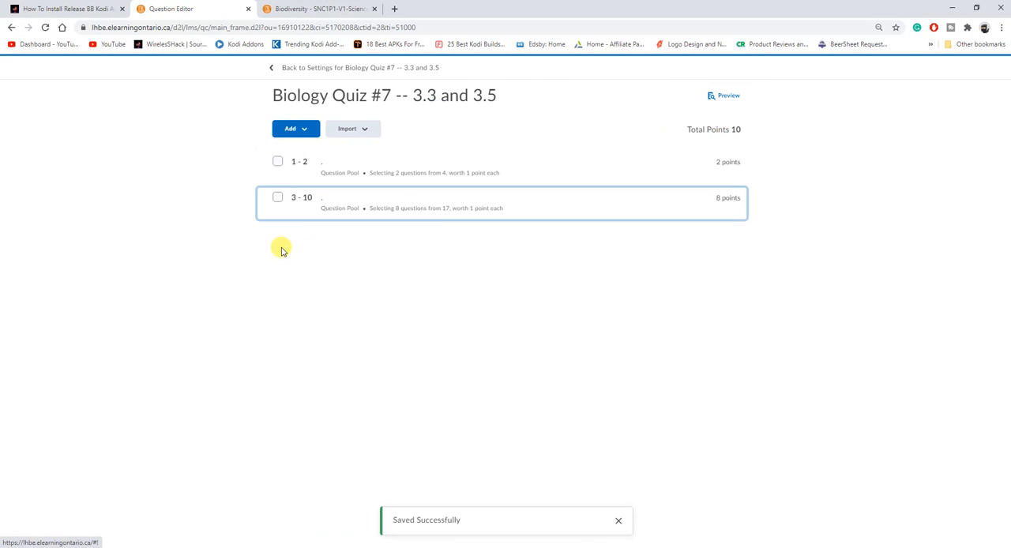
Return to the quiz settings and turn off Hide from Users in the quiz restrictions
click(301, 130)
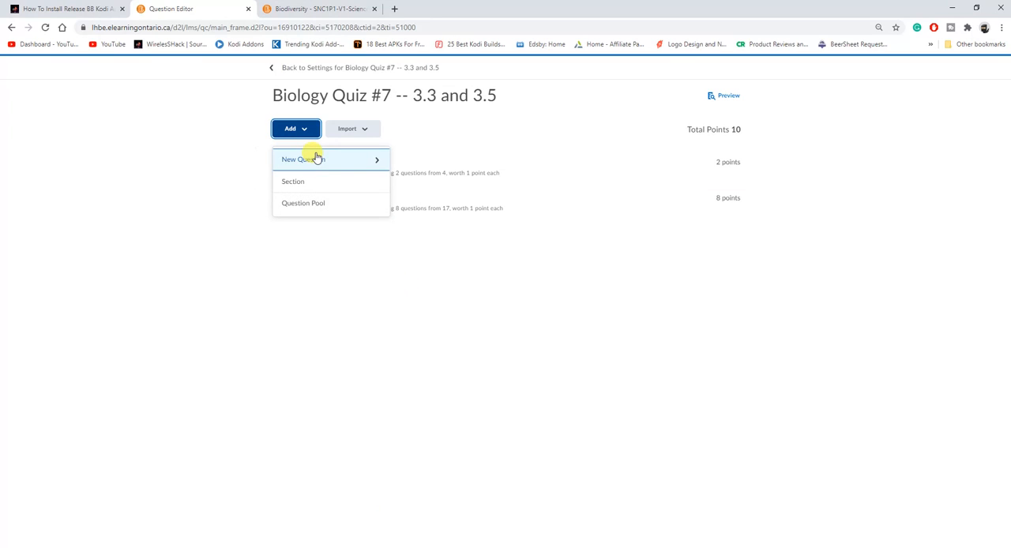
click(318, 269)
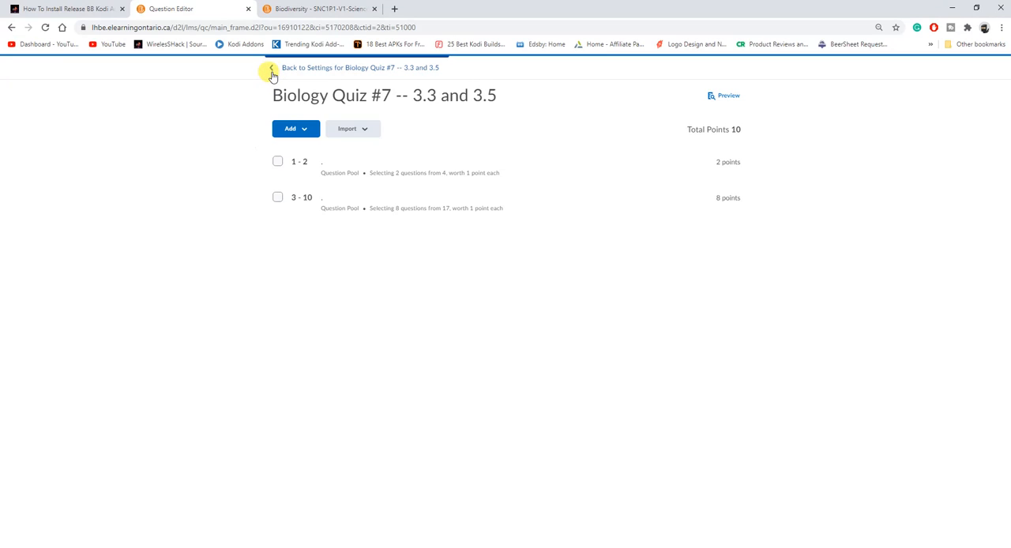
click(272, 73)
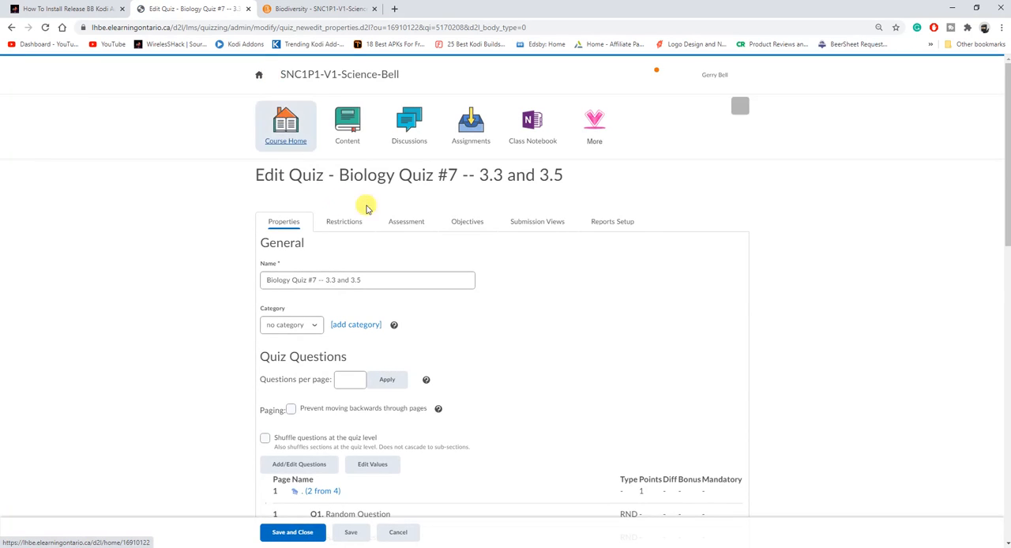
click(340, 222)
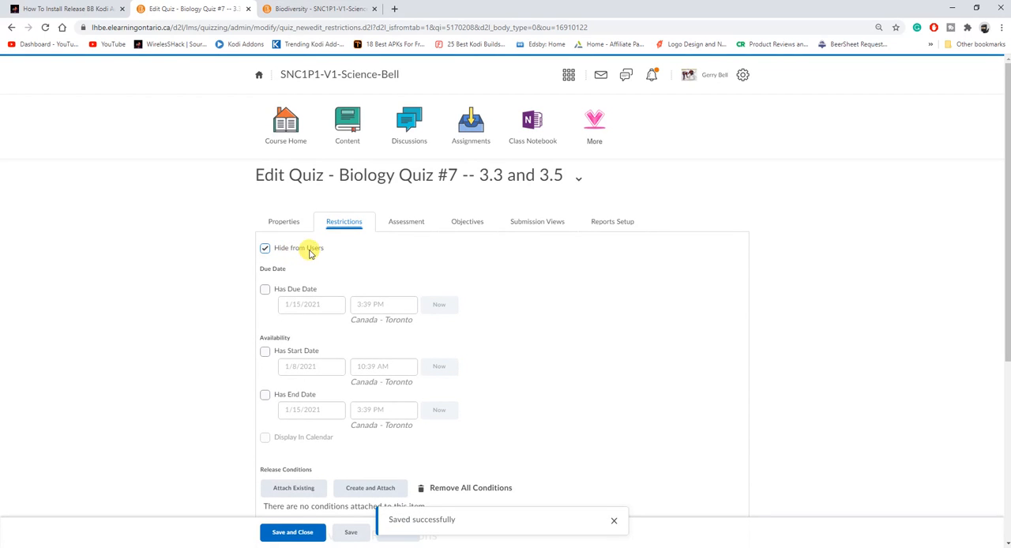
click(265, 250)
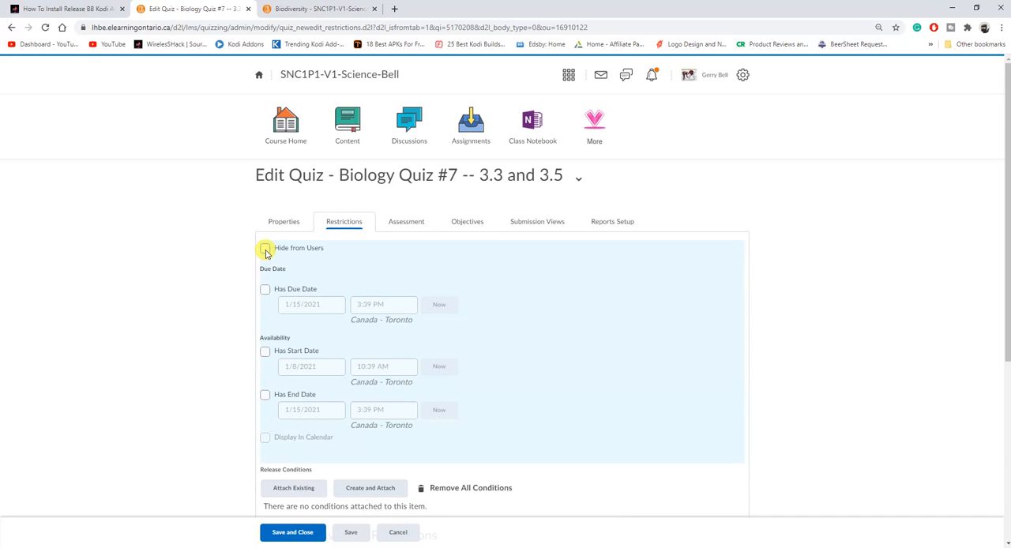
Enable the quiz's availability start date and set it to 1/12/2021 at 10:00 AM
click(265, 351)
click(310, 364)
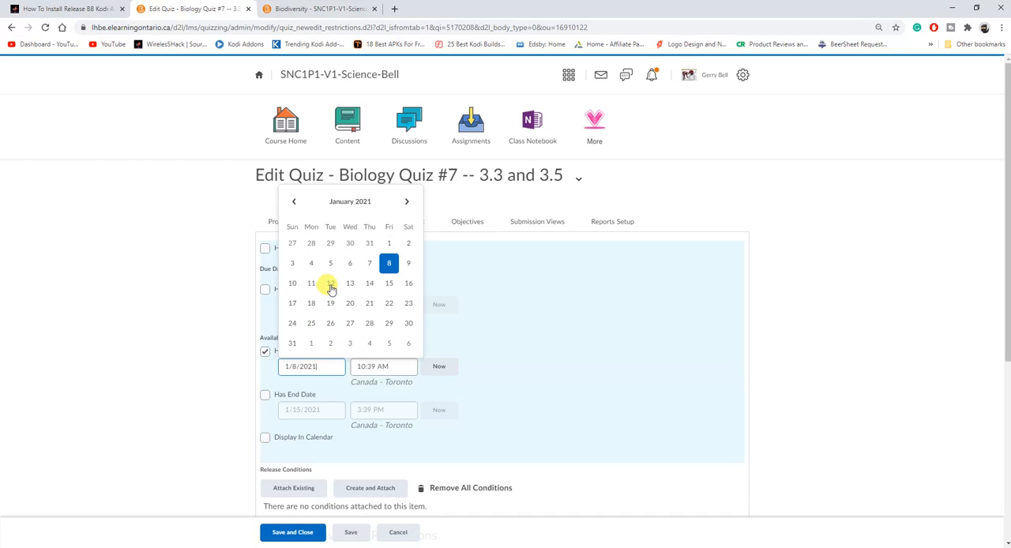
click(331, 285)
click(383, 363)
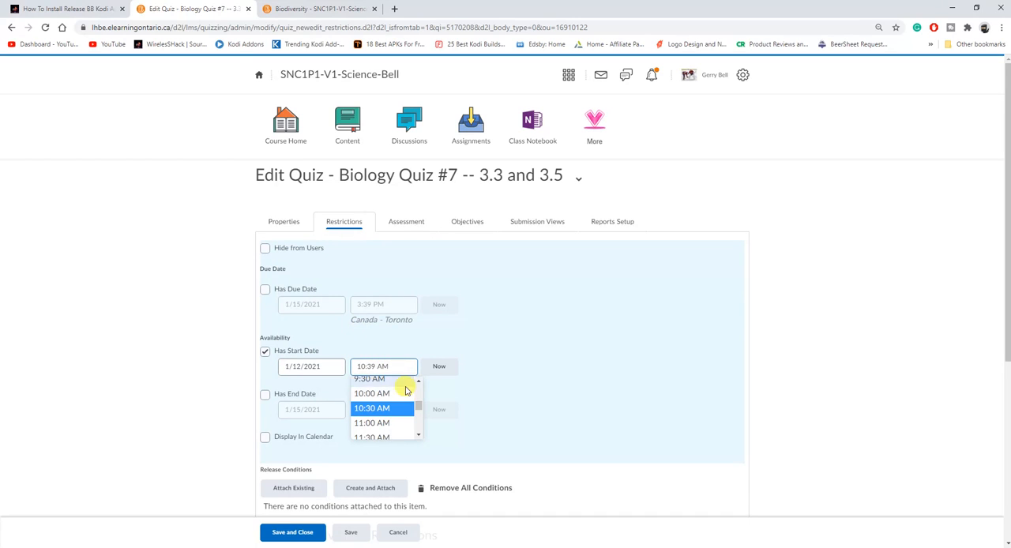
click(396, 395)
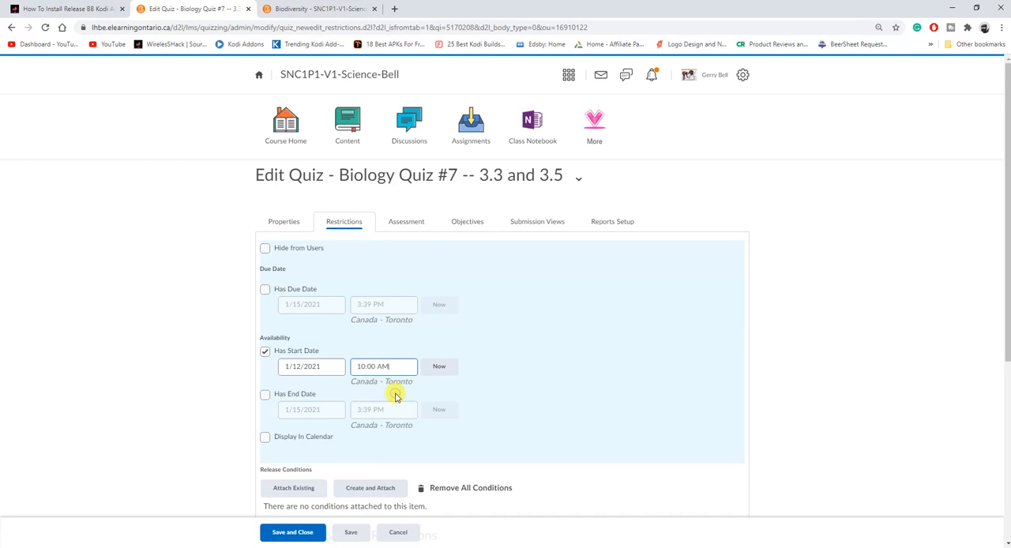
Enable the quiz's availability end date and set it to 1/30/2021
click(265, 394)
click(326, 408)
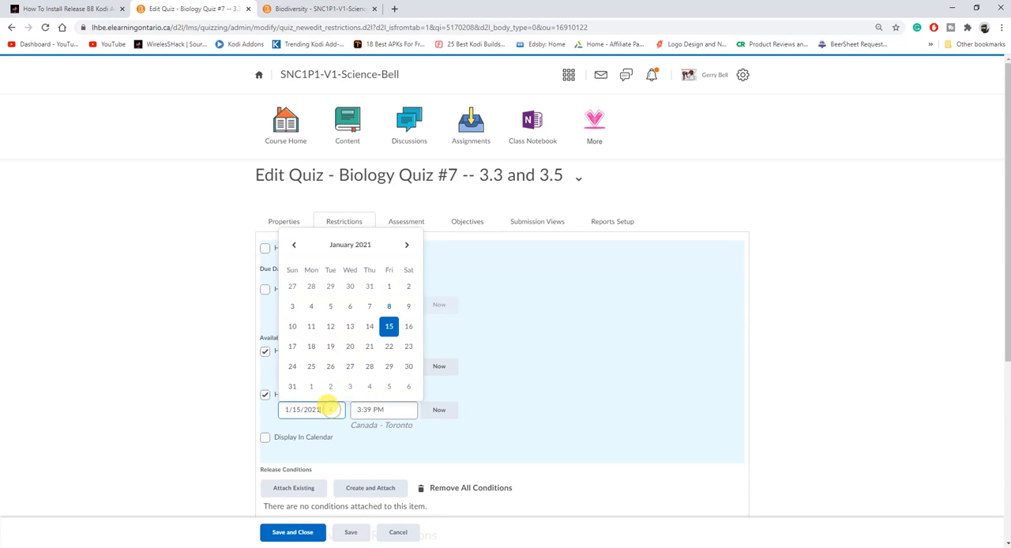
click(402, 366)
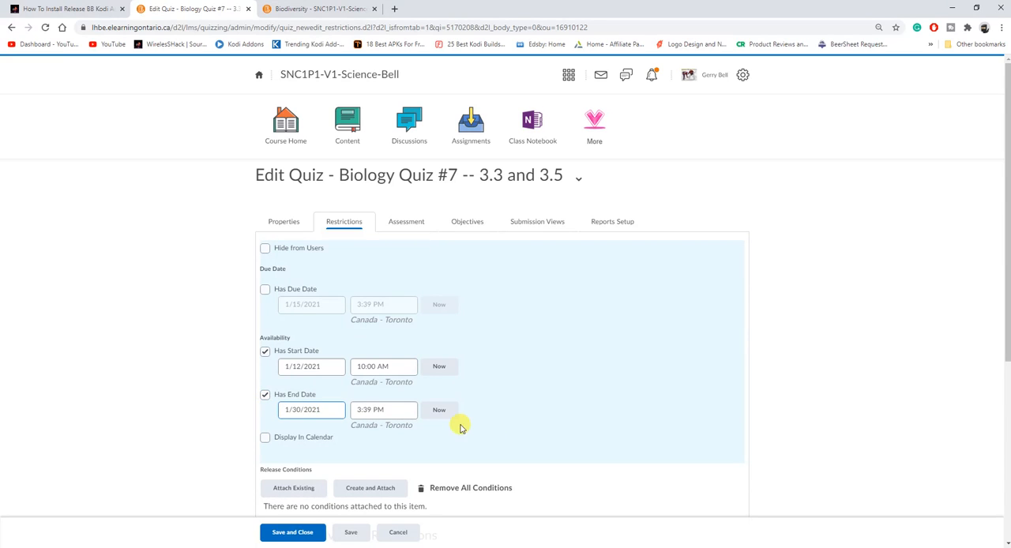
In the quiz's assessment settings, allow attempts to be set as graded immediately upon completion
scroll(418, 459, down, 2)
scroll(409, 466, down, 2)
scroll(416, 462, up, 3)
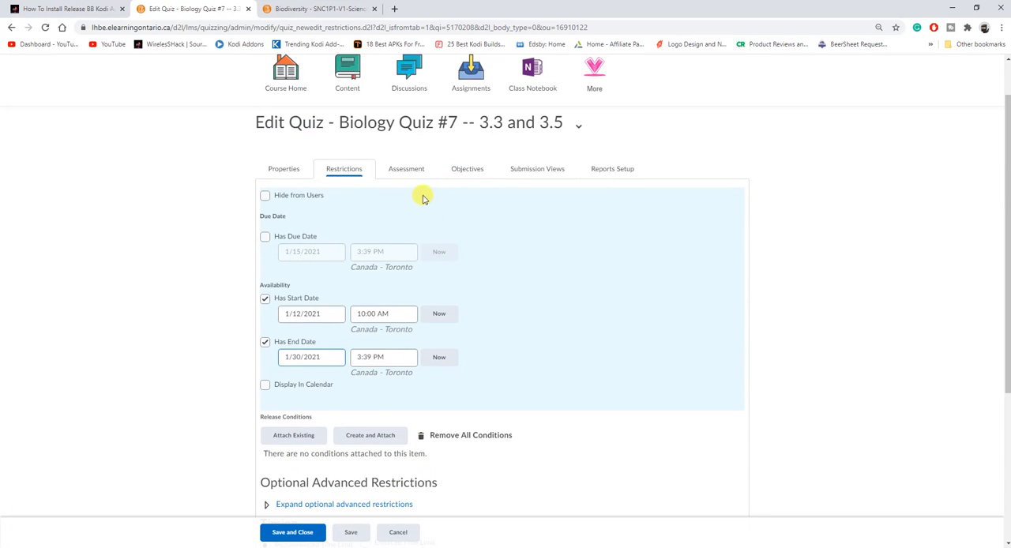
click(406, 169)
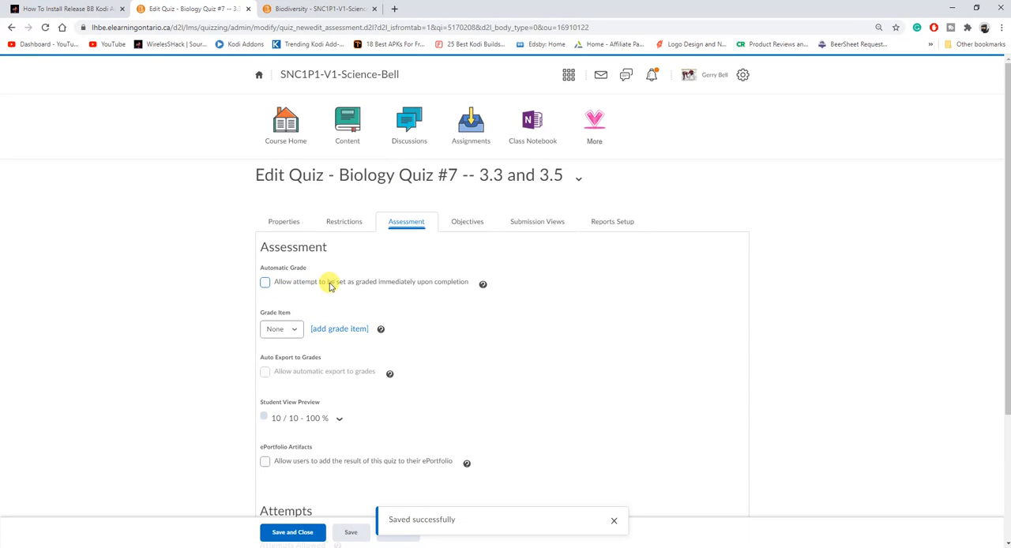
click(264, 282)
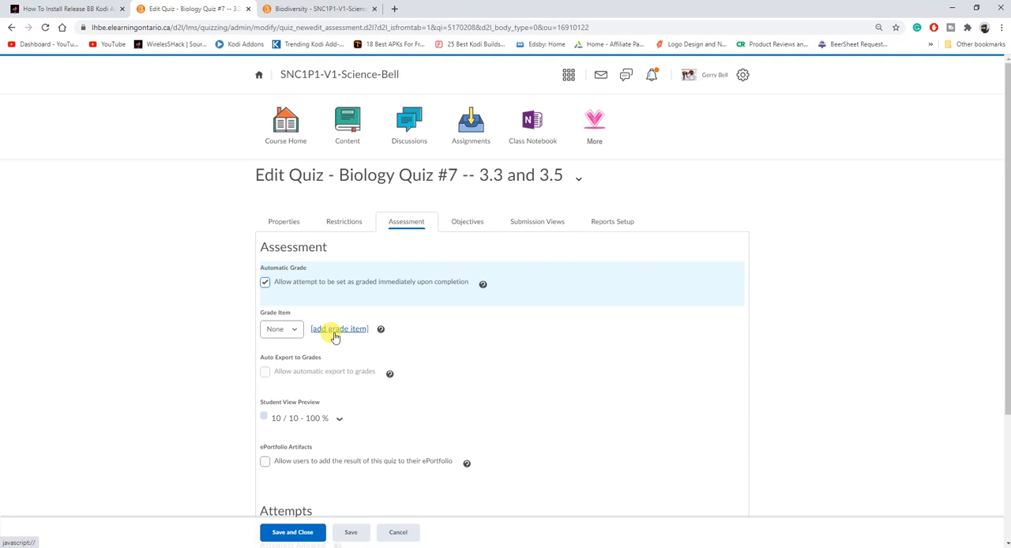
Add a grade item with name and short name "Biology Quiz #7 -- 3.3 and 3.5" in the Term (70% of final grade) category
click(332, 332)
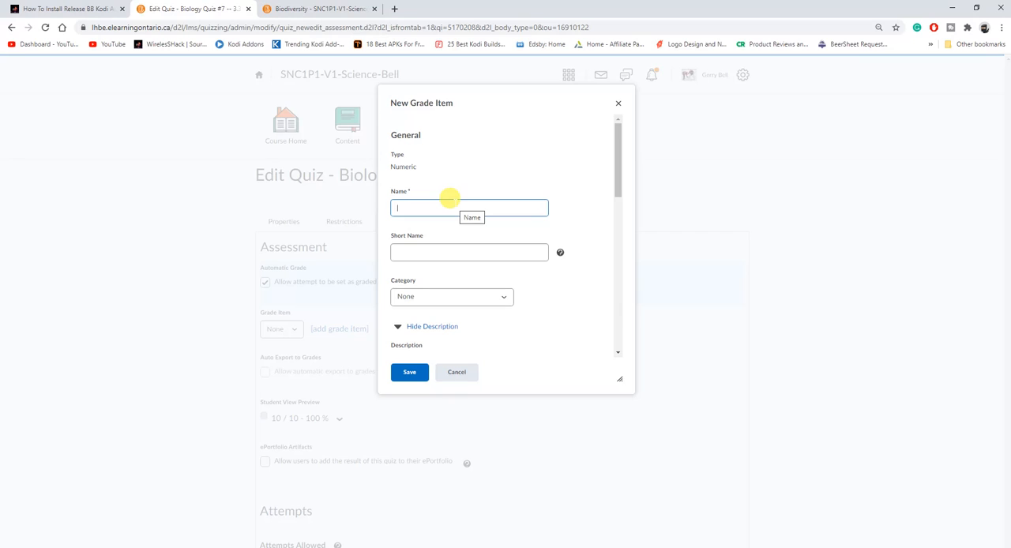
text(Biology Quiz #7 -- 3.3 and 3.5)
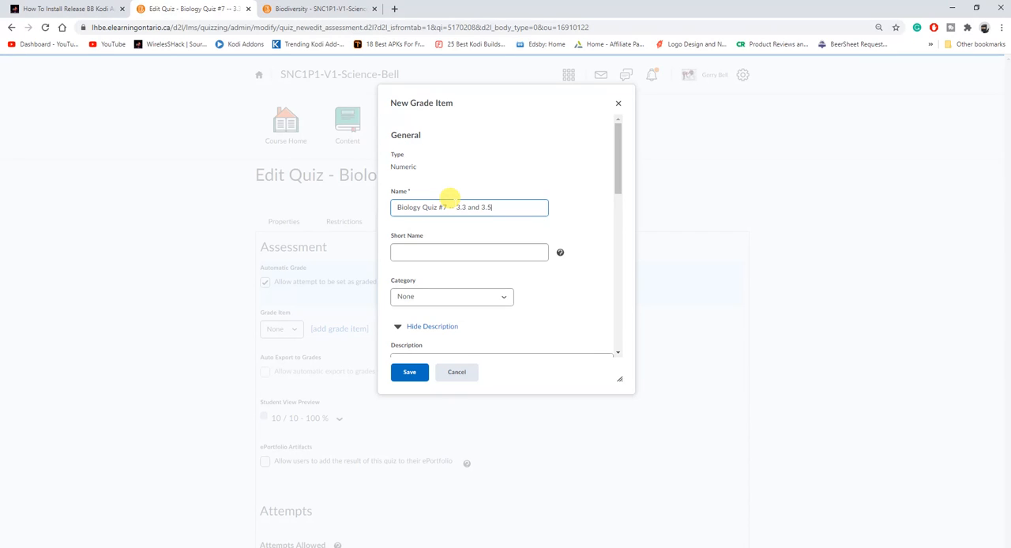
click(463, 251)
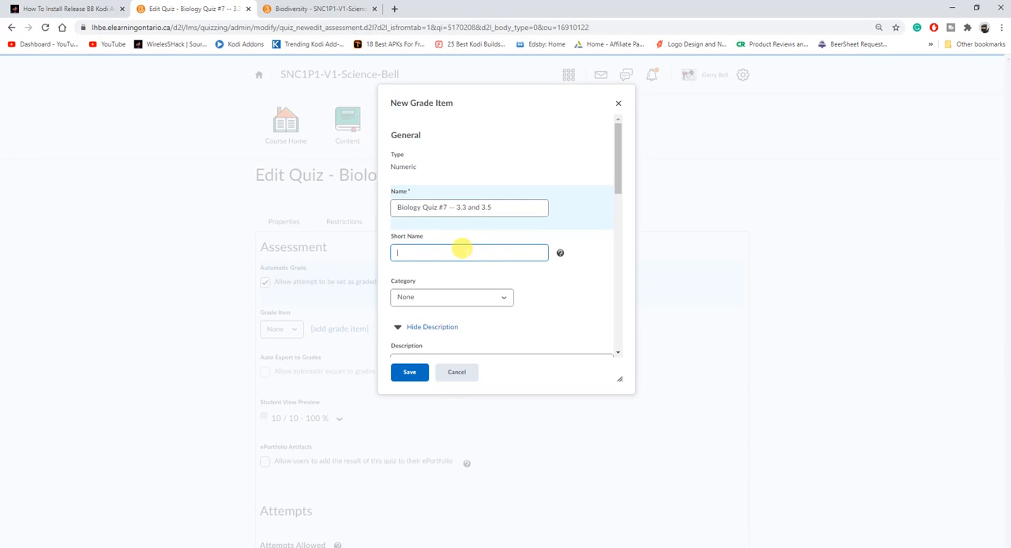
text(Biology Quiz #7 -- 3.3 and 3.5)
click(500, 304)
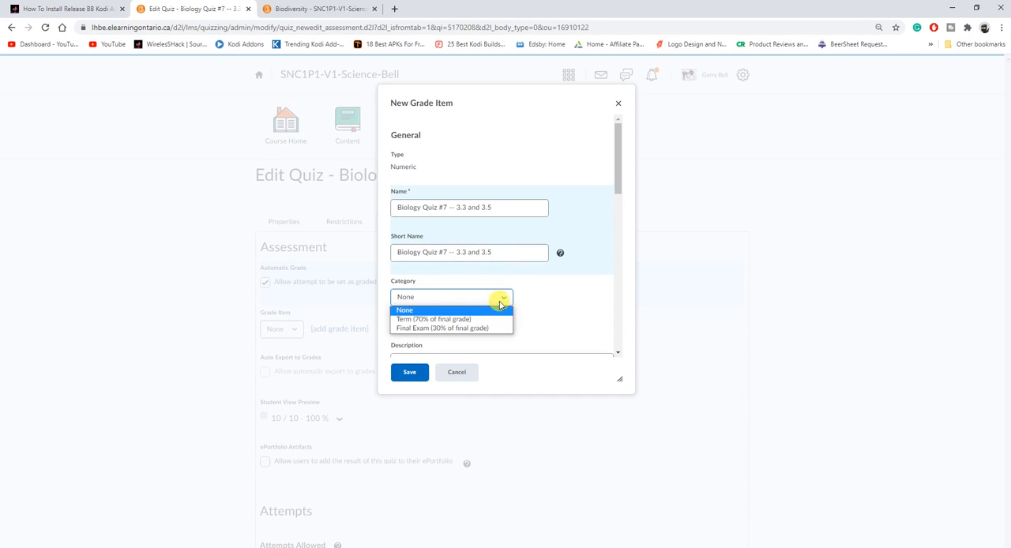
click(443, 320)
Set the new grade item's weight to 1 and save the grade item
drag(616, 187, 621, 275)
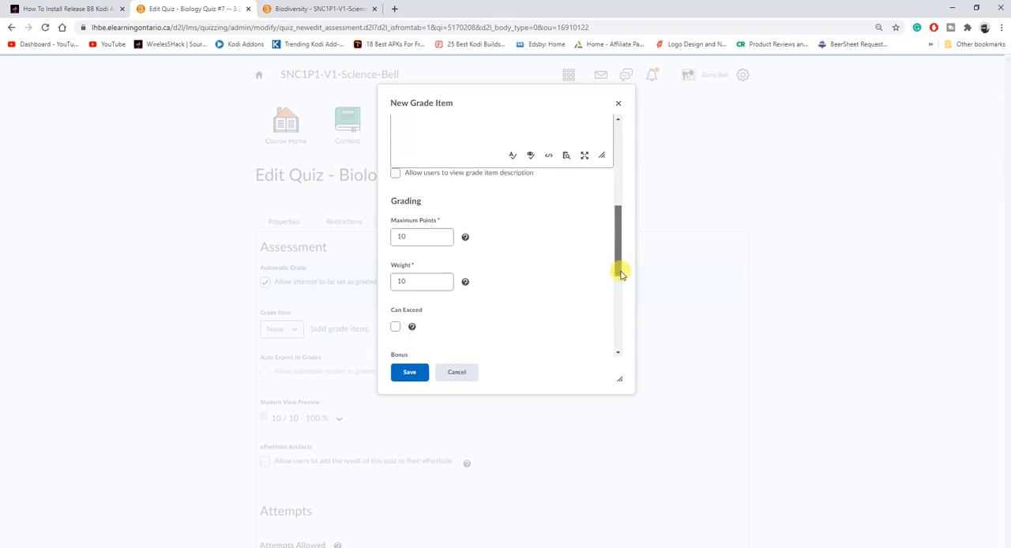
double_click(425, 273)
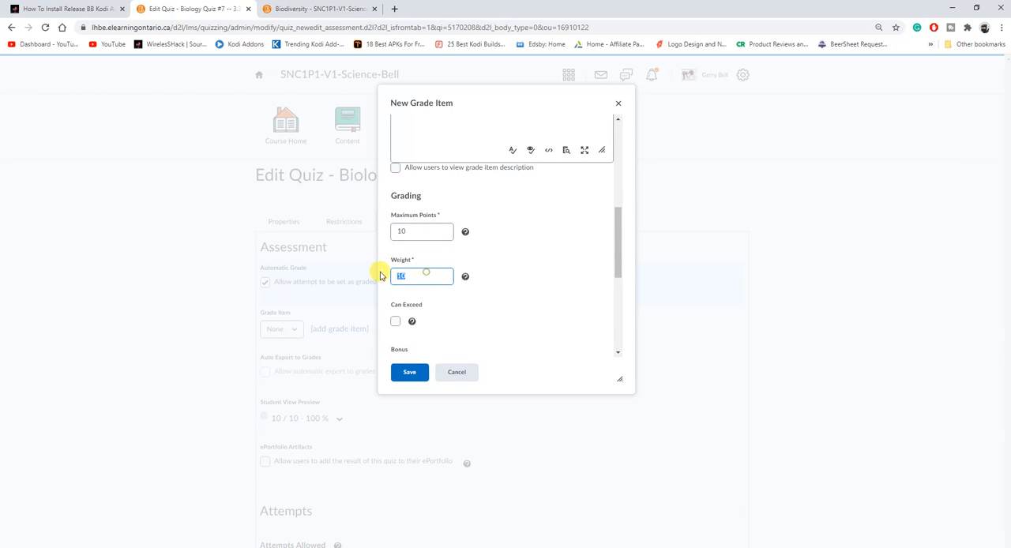
text(1)
drag(619, 237, 618, 327)
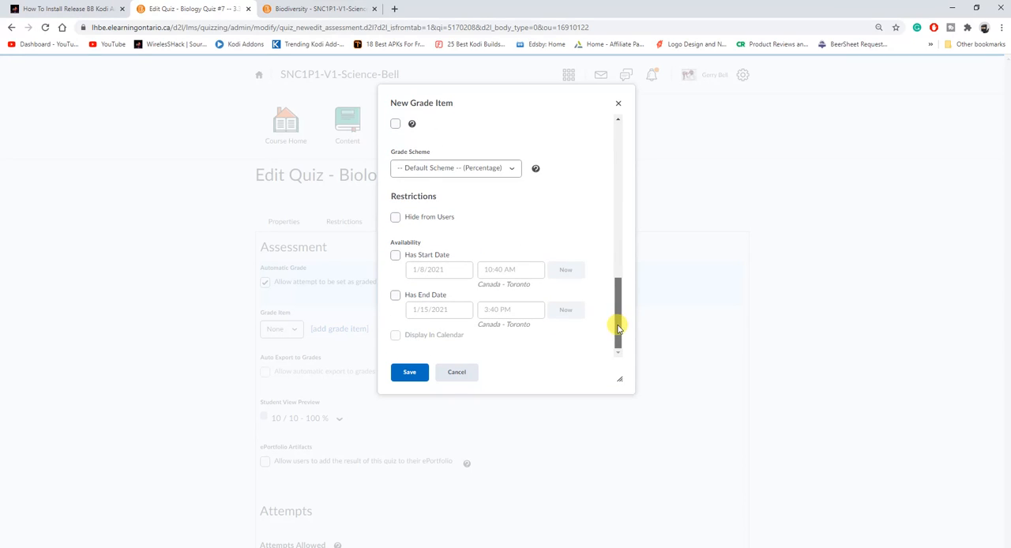
click(408, 373)
Allow automatic export to grades and set the quiz's attempts allowed to 2
click(266, 373)
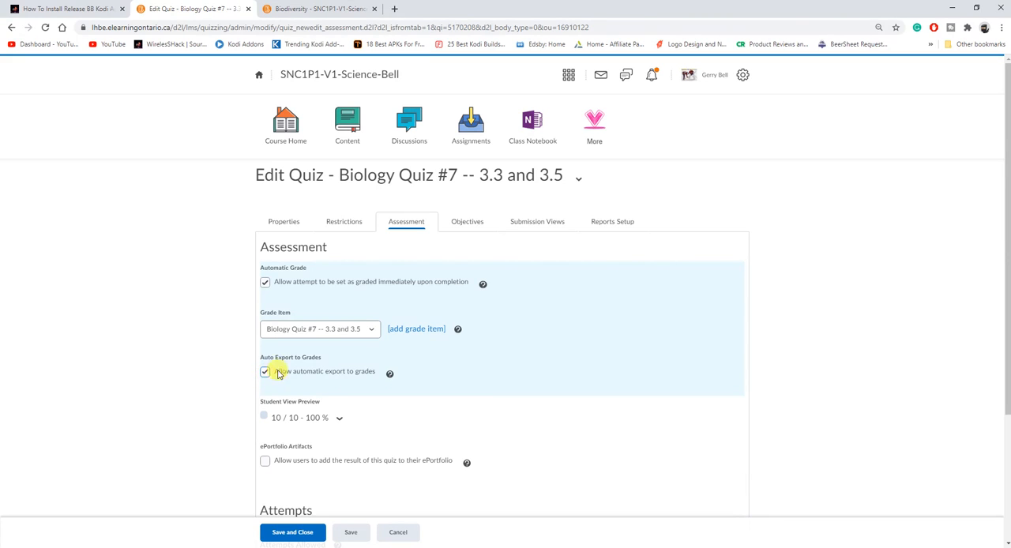
scroll(297, 384, down, 2)
scroll(305, 385, down, 1)
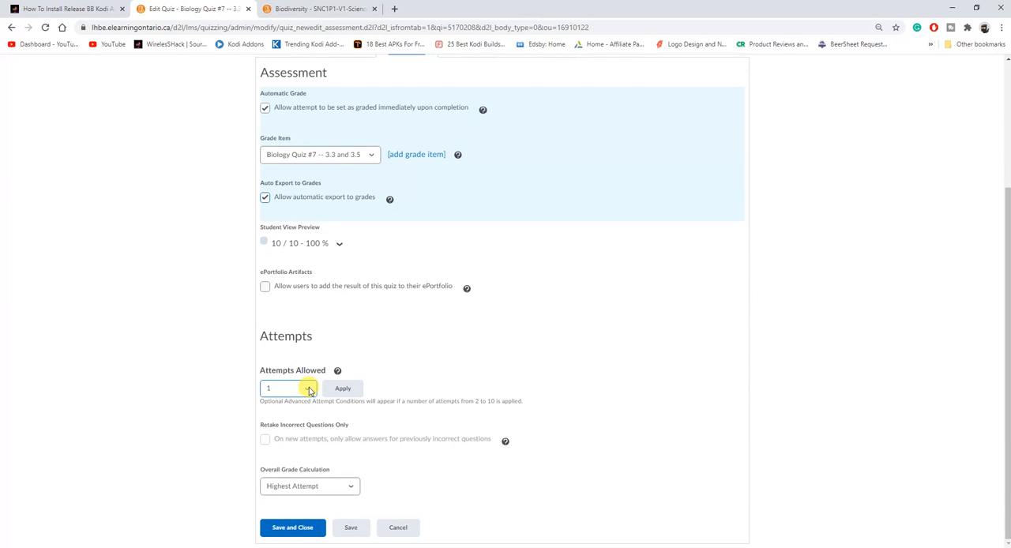
click(309, 390)
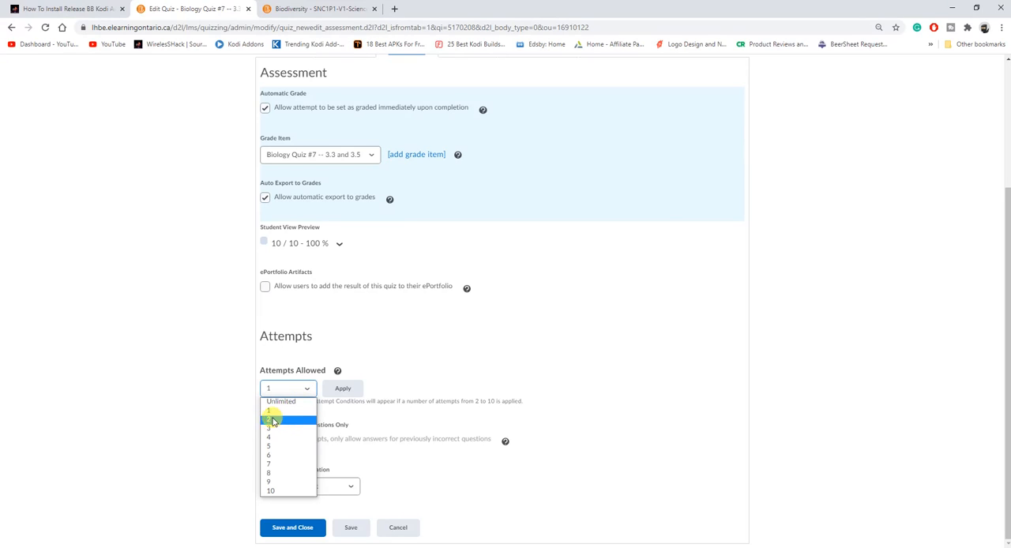
click(280, 420)
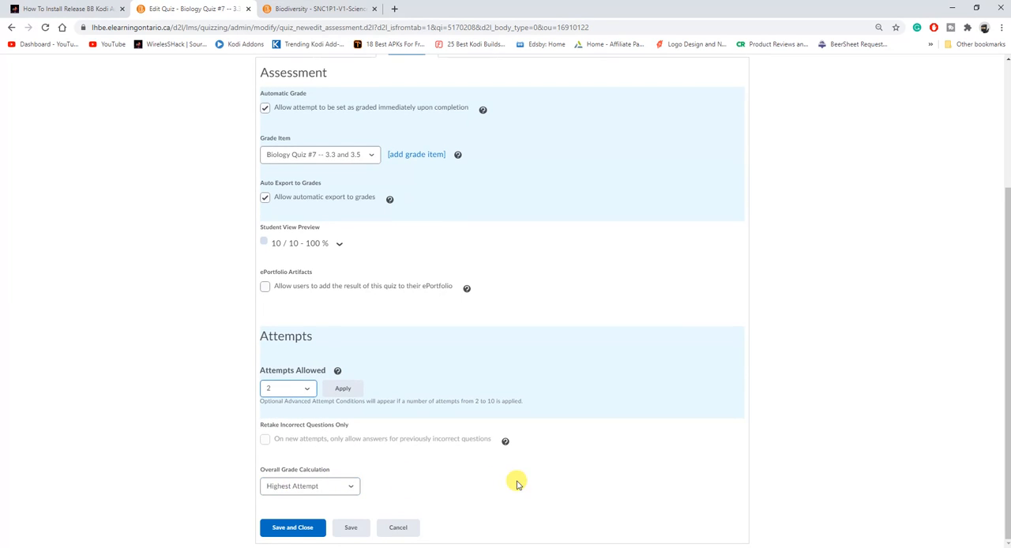
Edit the default submission view to show all questions with user responses and include the question answers
scroll(517, 482, up, 3)
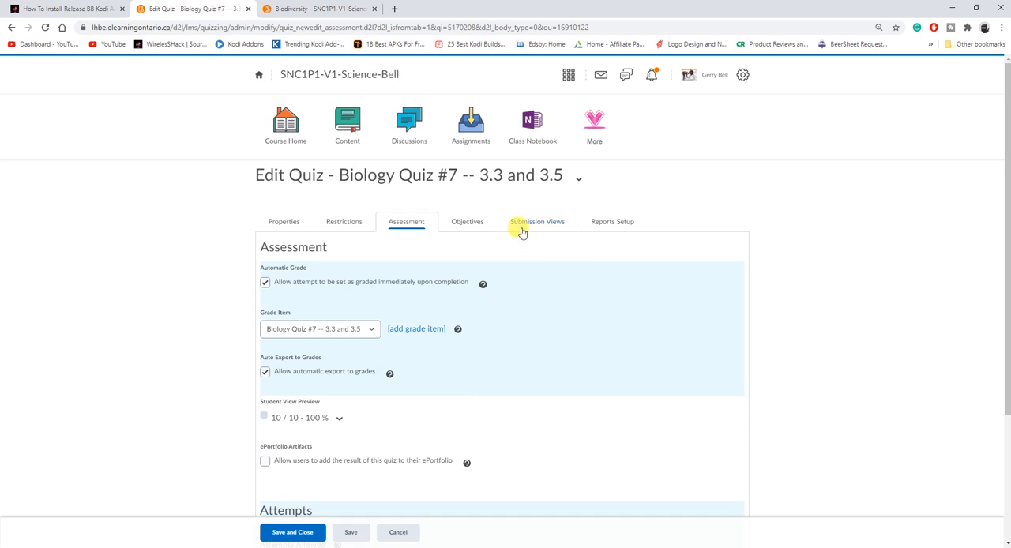
click(544, 226)
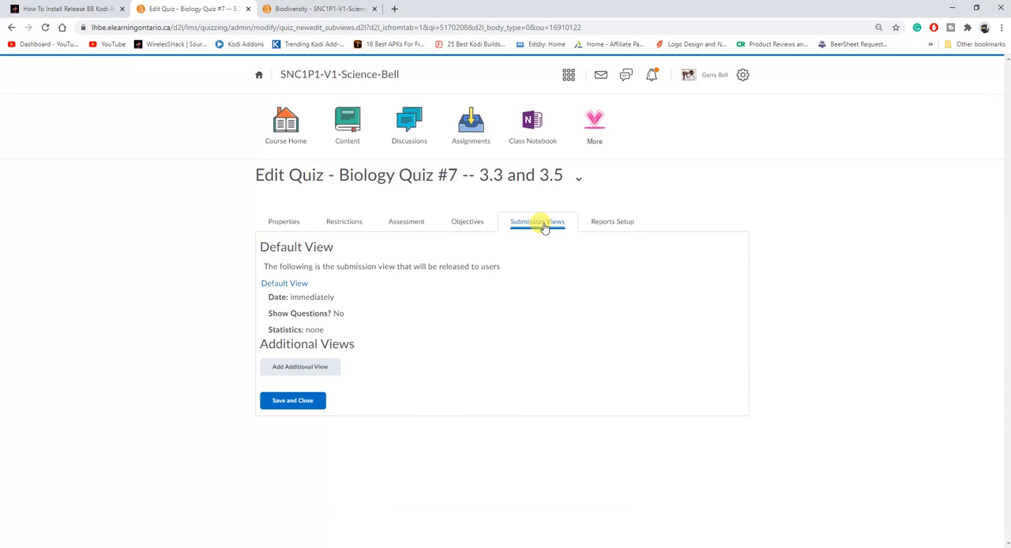
click(281, 283)
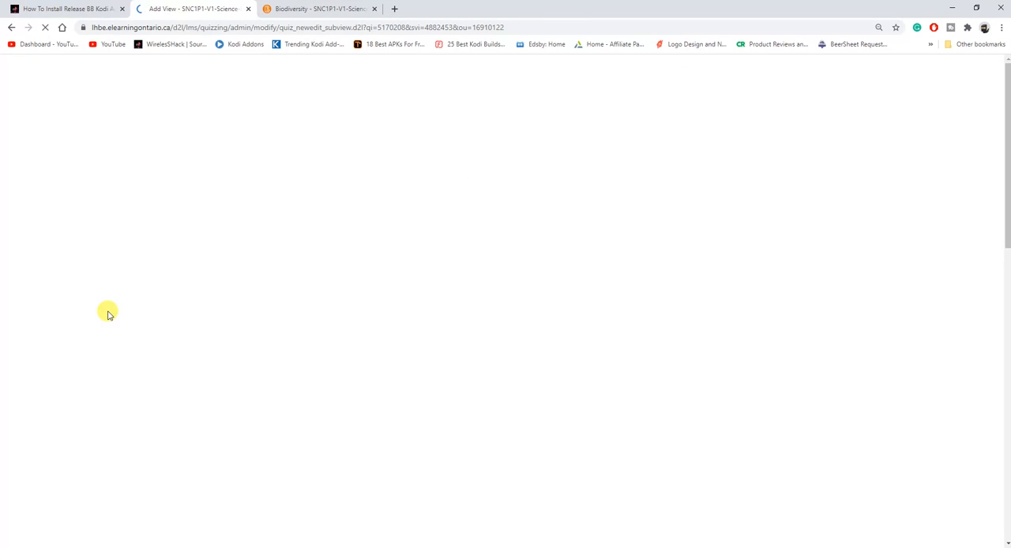
scroll(137, 331, down, 3)
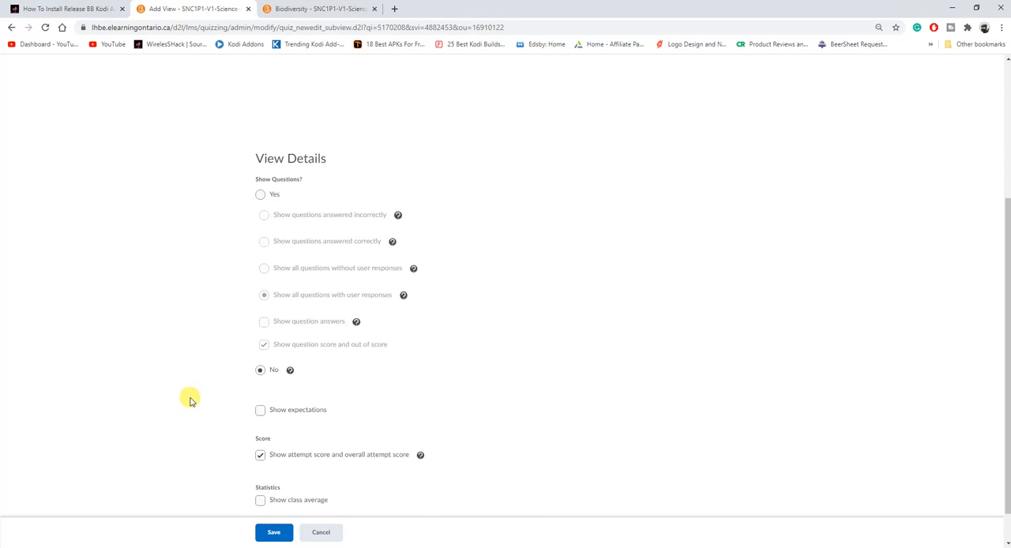
click(259, 204)
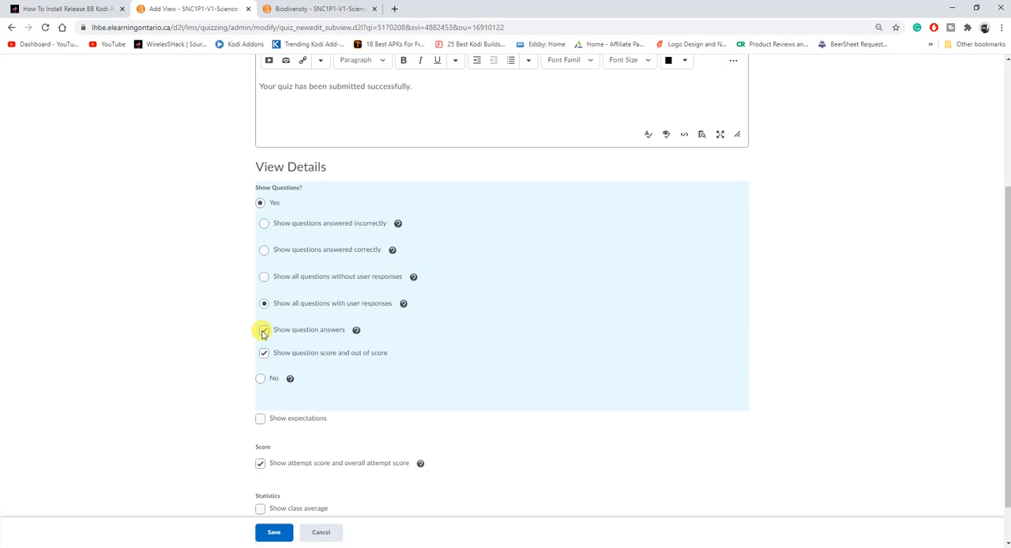
Show the class average and score distribution in the submission view, save it, and save and close the quiz
scroll(190, 413, down, 1)
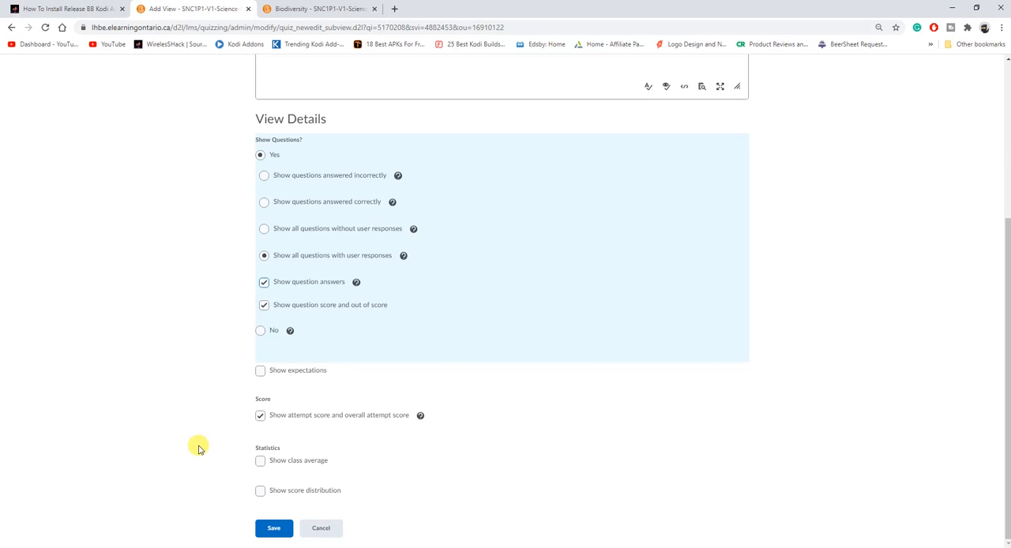
click(260, 460)
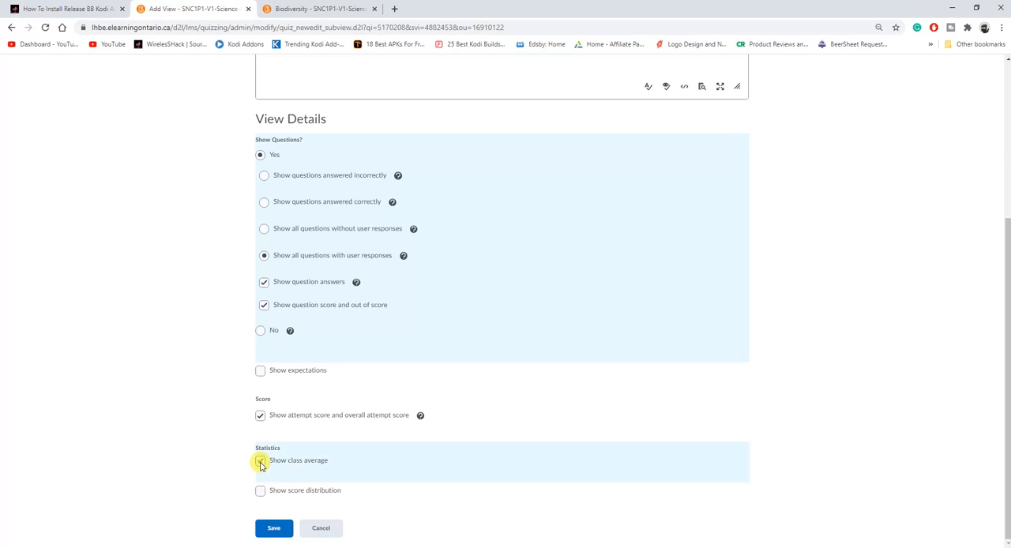
click(262, 492)
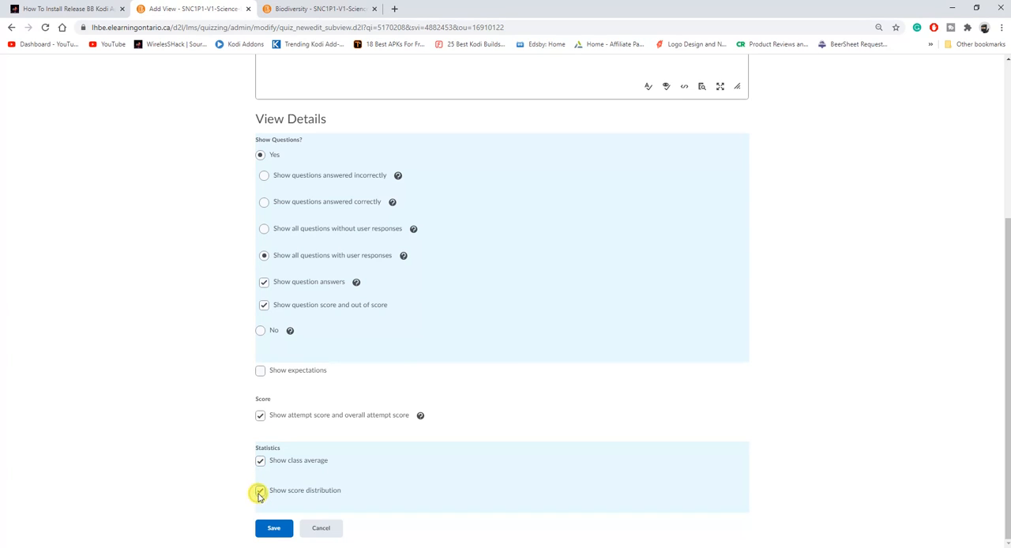
click(269, 531)
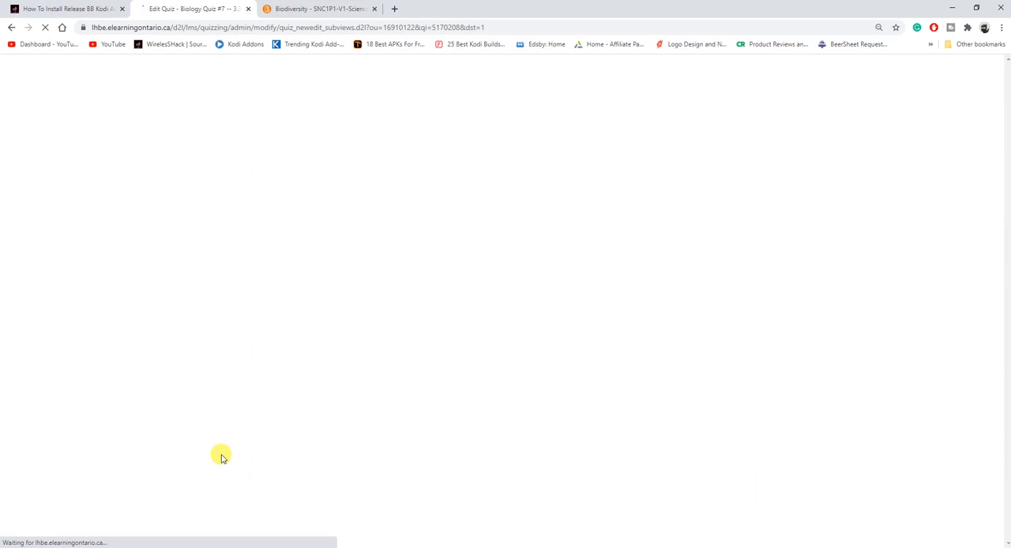
click(293, 417)
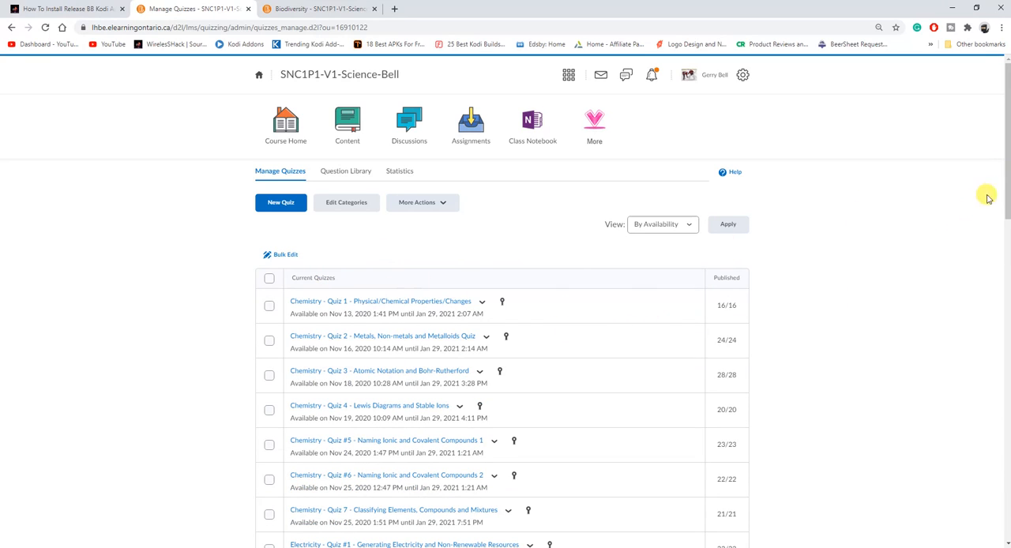
Locate Biology Quiz #7 -- 3.3 and 3.5 among the future quizzes and examine its available actions
drag(1007, 190, 966, 517)
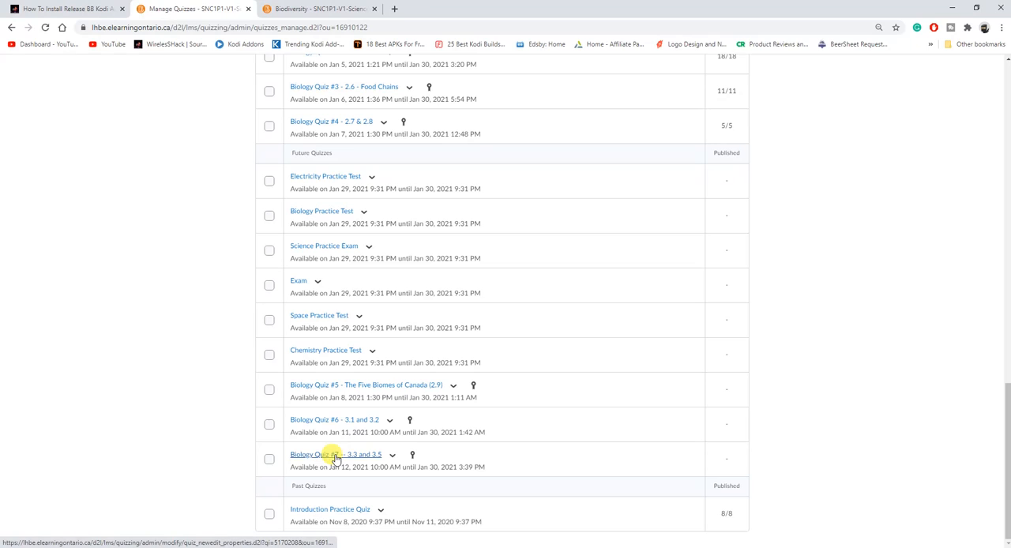
click(393, 458)
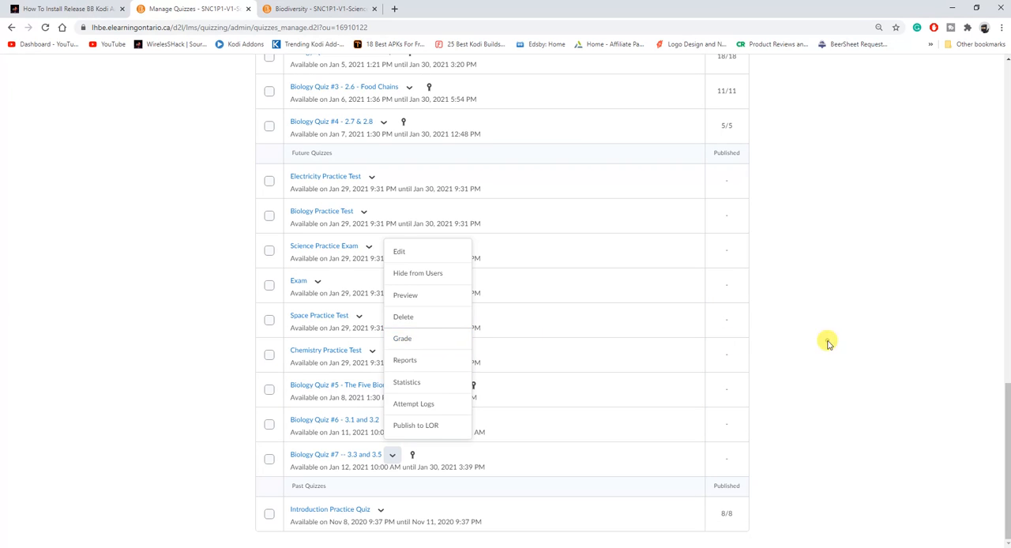
click(776, 386)
Open the grading page for Space- Quiz #1 - What's in our Night Sky
scroll(756, 386, up, 4)
scroll(610, 390, up, 2)
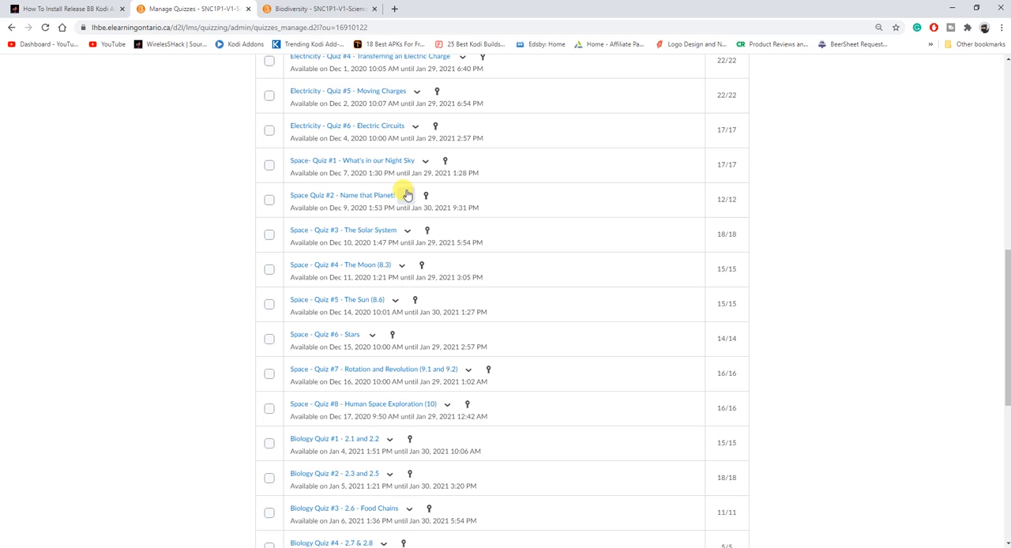
click(407, 197)
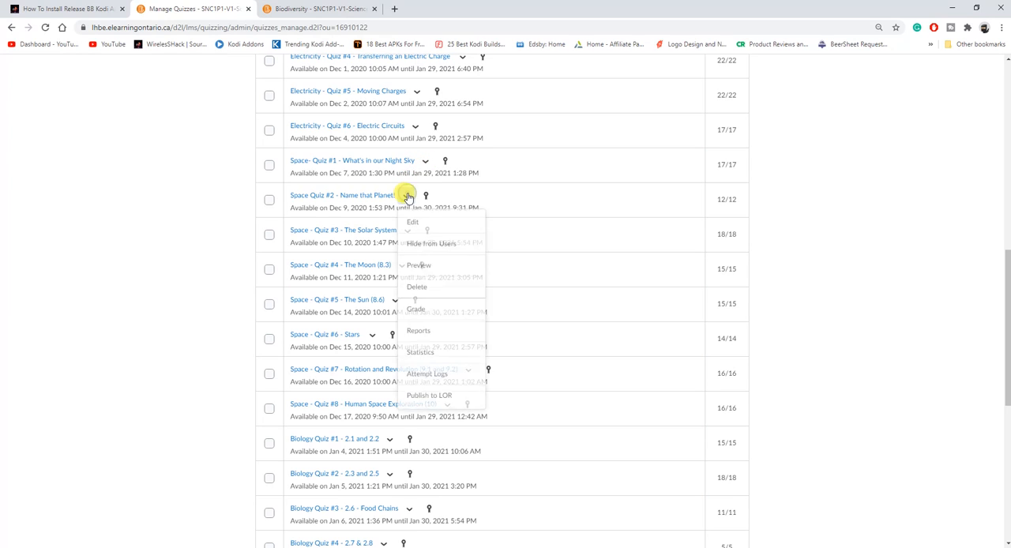
click(407, 196)
click(424, 162)
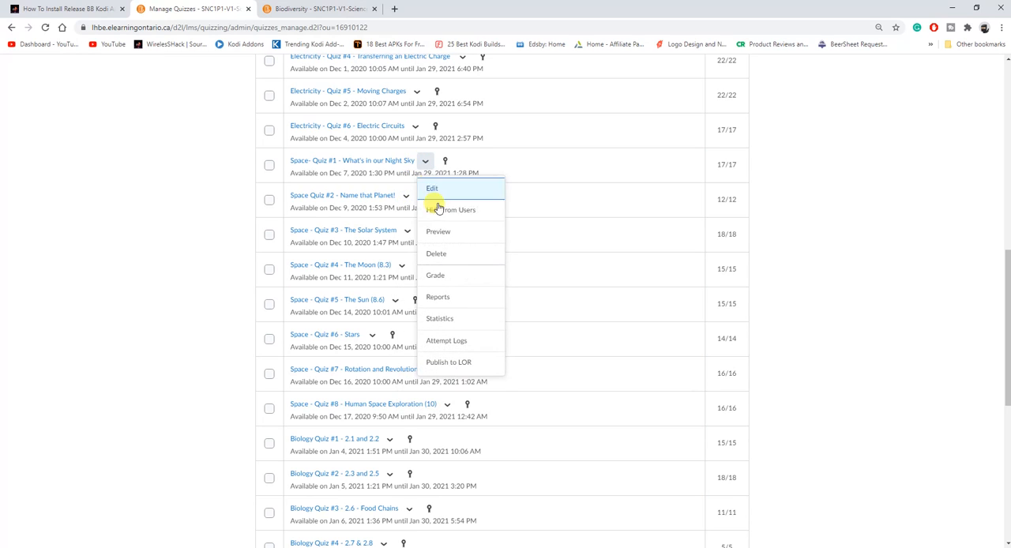
click(462, 277)
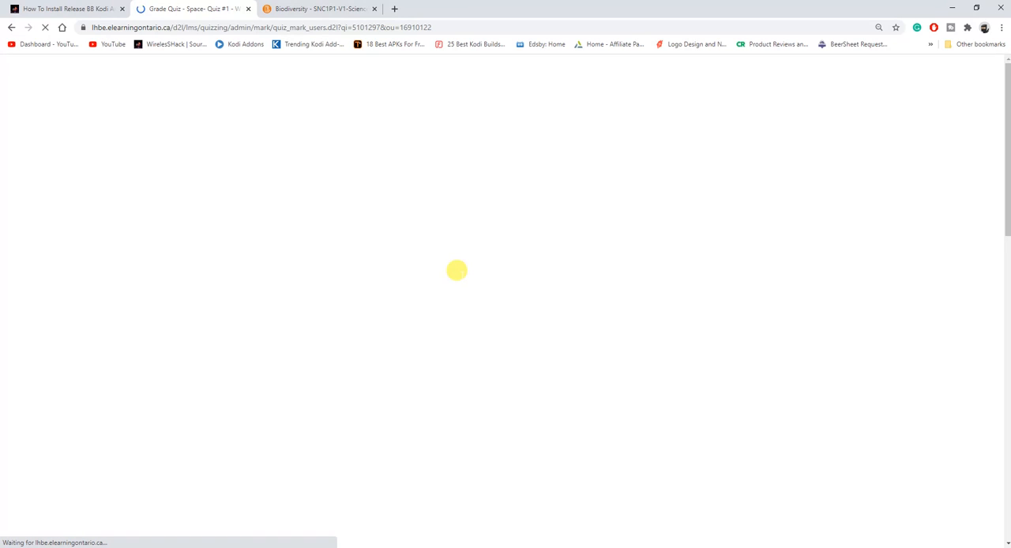
Review each student's attempts, scores, overall grade and publication status for the Night Sky quiz, and return to the start of the page
scroll(174, 401, down, 1)
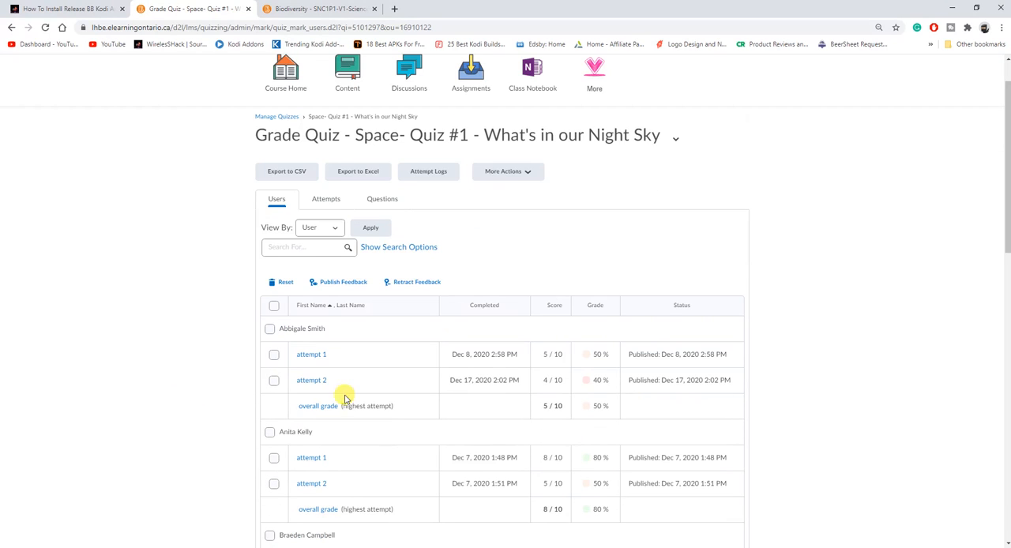
scroll(582, 372, down, 1)
scroll(595, 350, down, 2)
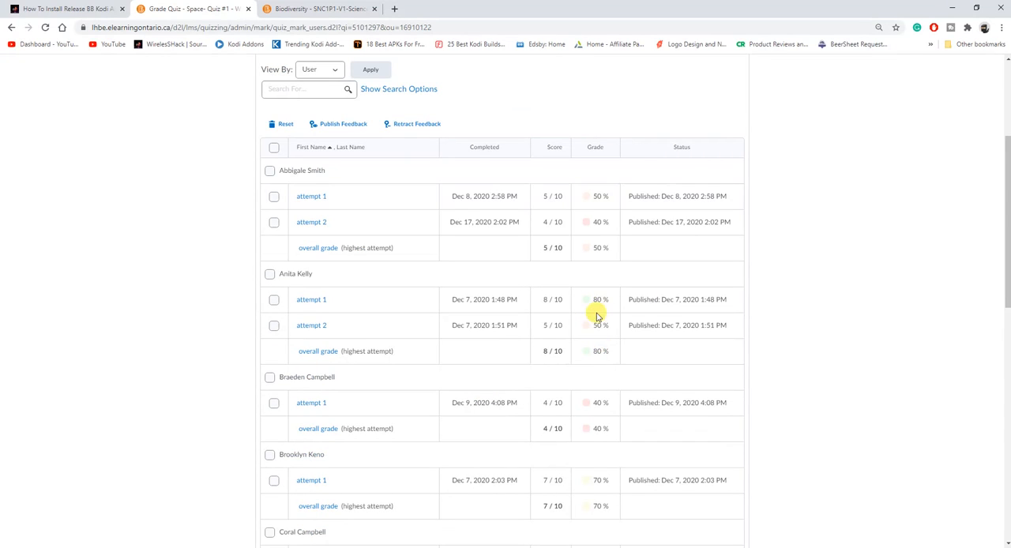
scroll(605, 372, down, 4)
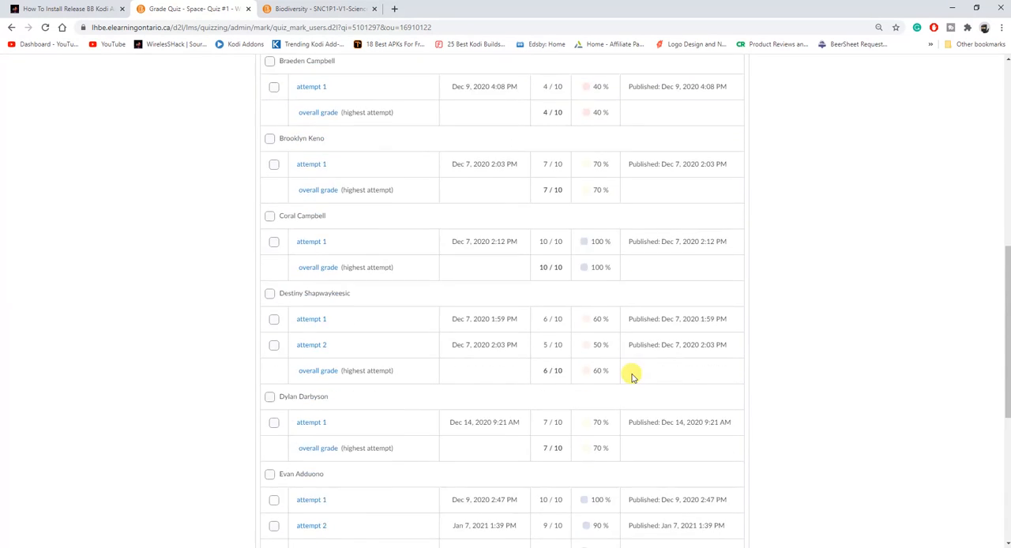
scroll(632, 377, down, 5)
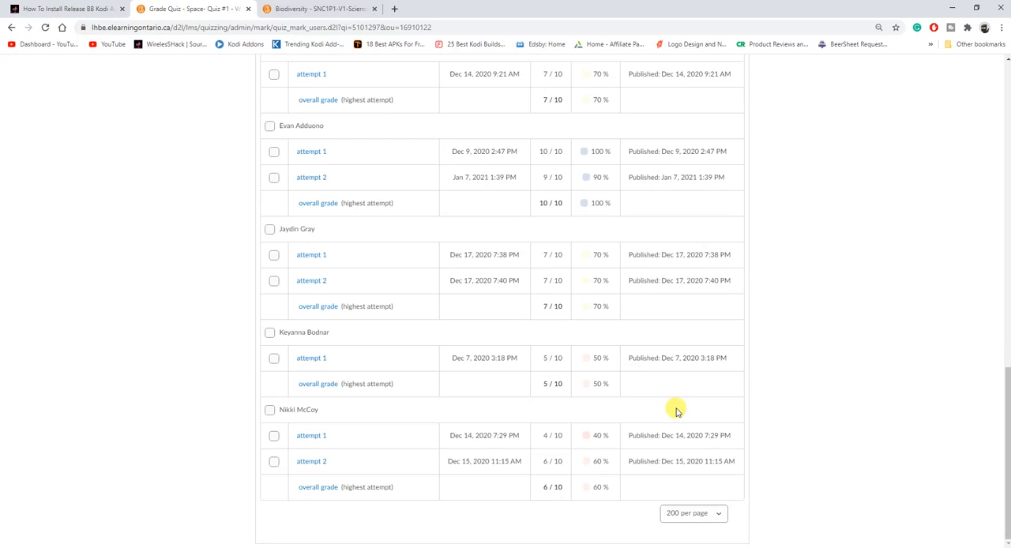
scroll(676, 410, up, 12)
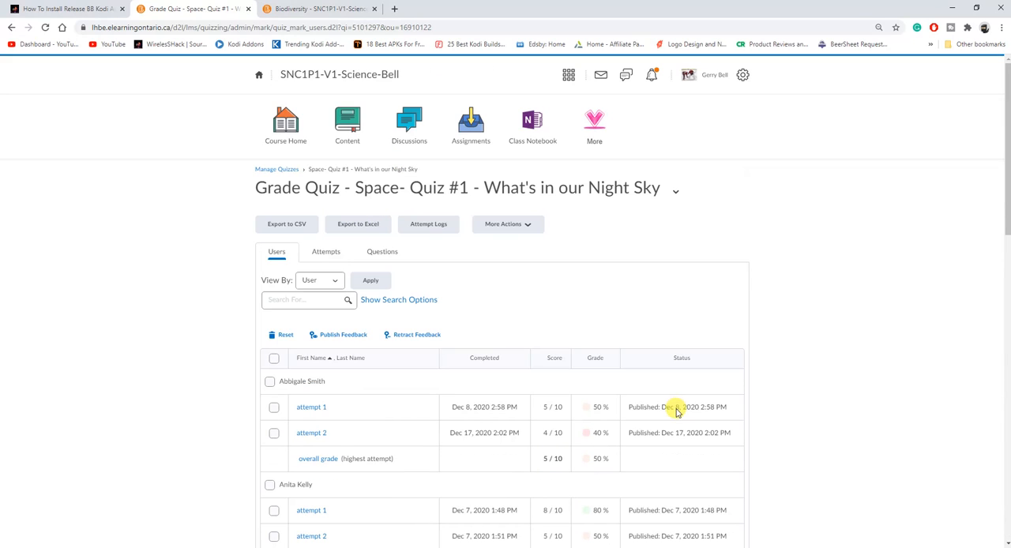